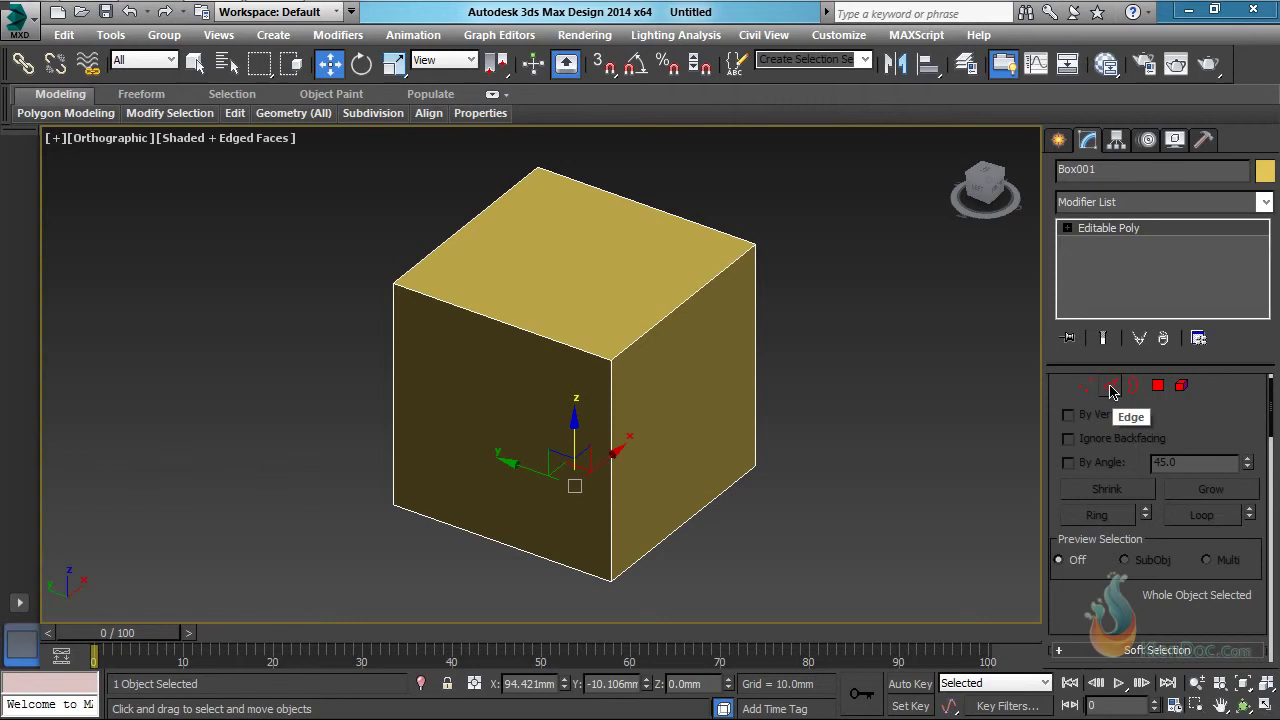
# Switch the box to edge editing and bring the Edit Edges commands into view with one top edge selected.
pyautogui.click(1111, 388)
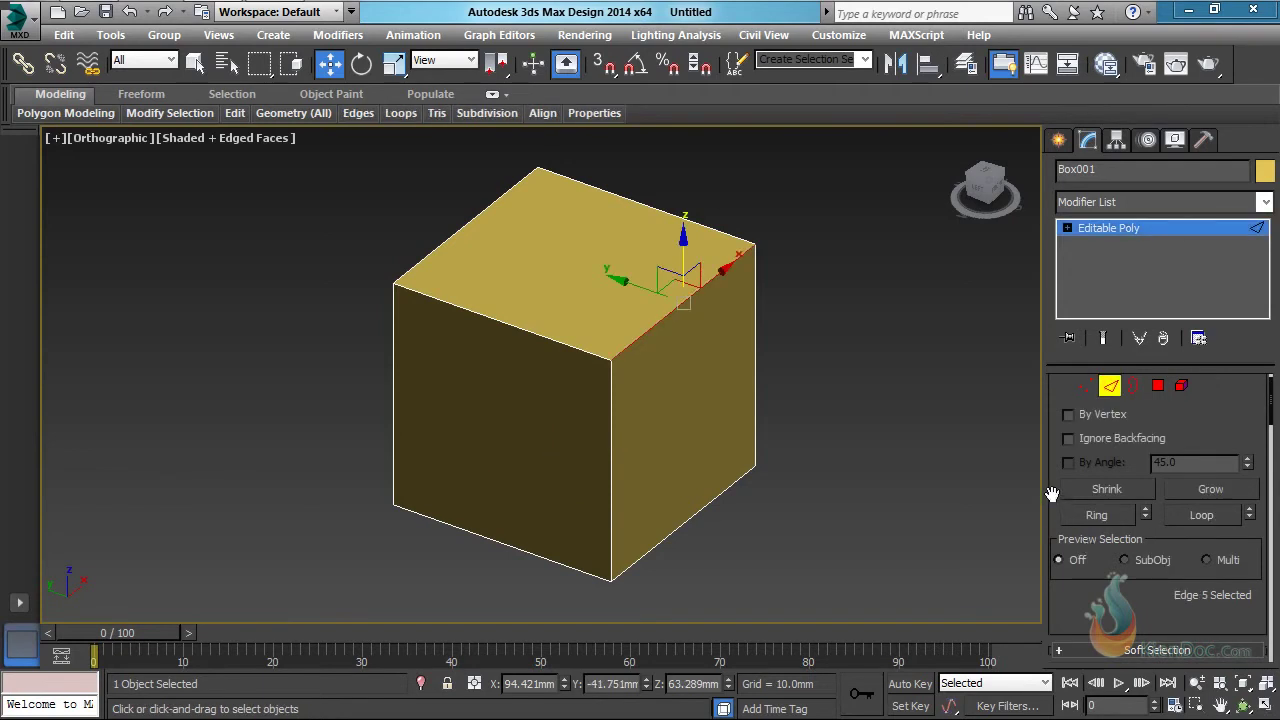
pyautogui.moveTo(1085, 603); pyautogui.dragTo(1092, 566)
pyautogui.scroll(-5, 1092, 566)
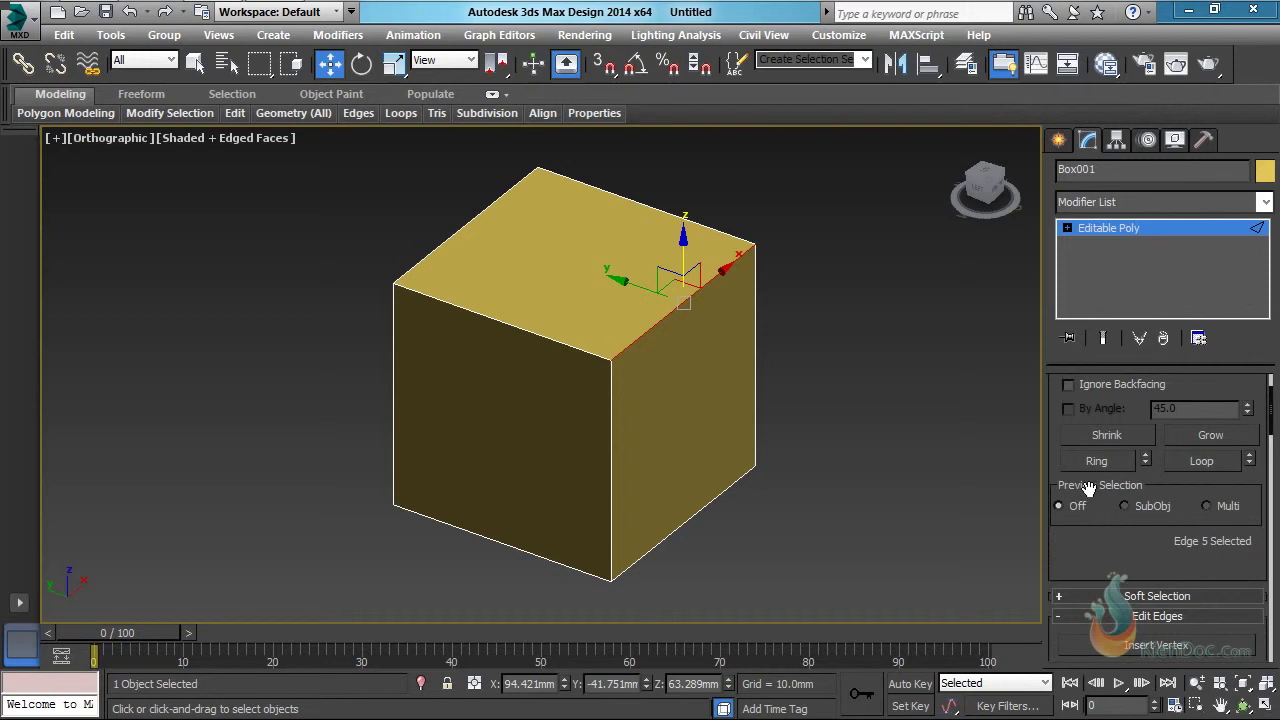
pyautogui.moveTo(1051, 460); pyautogui.dragTo(1045, 390)
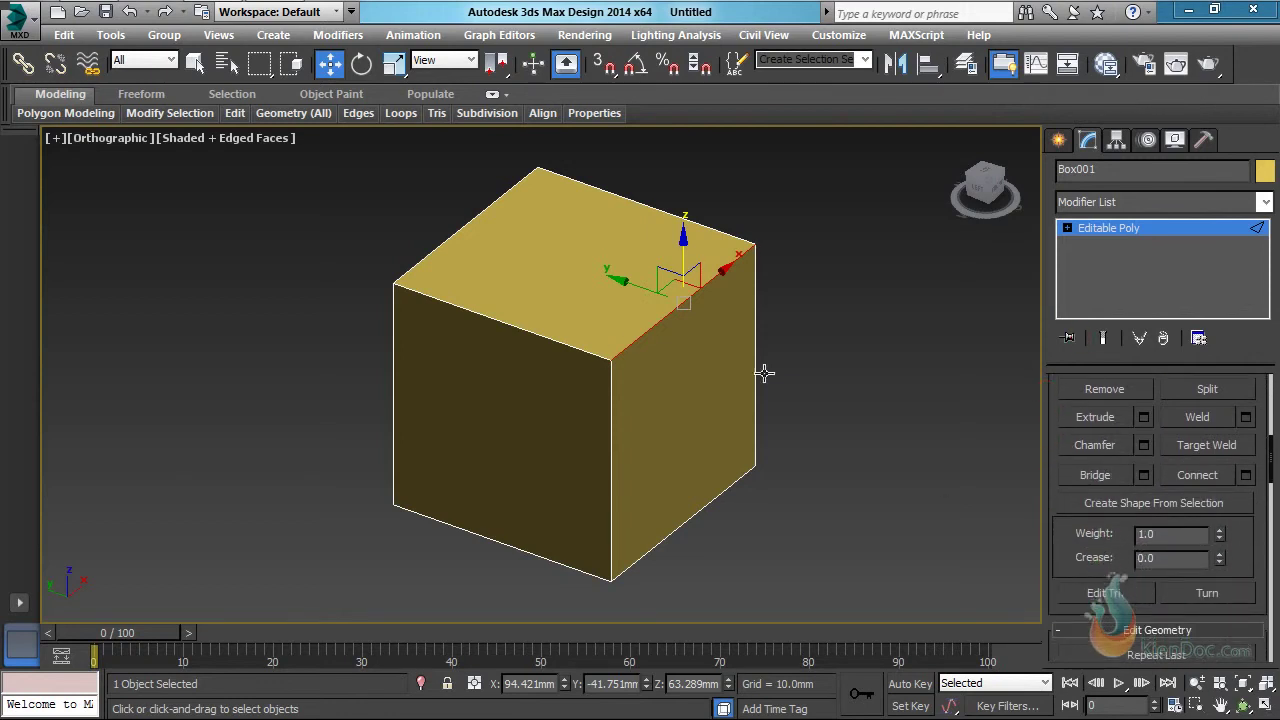
# Try deleting the selected top edge and undo it, and try the Remove command on the same edge and undo it.
pyautogui.press('Delete')
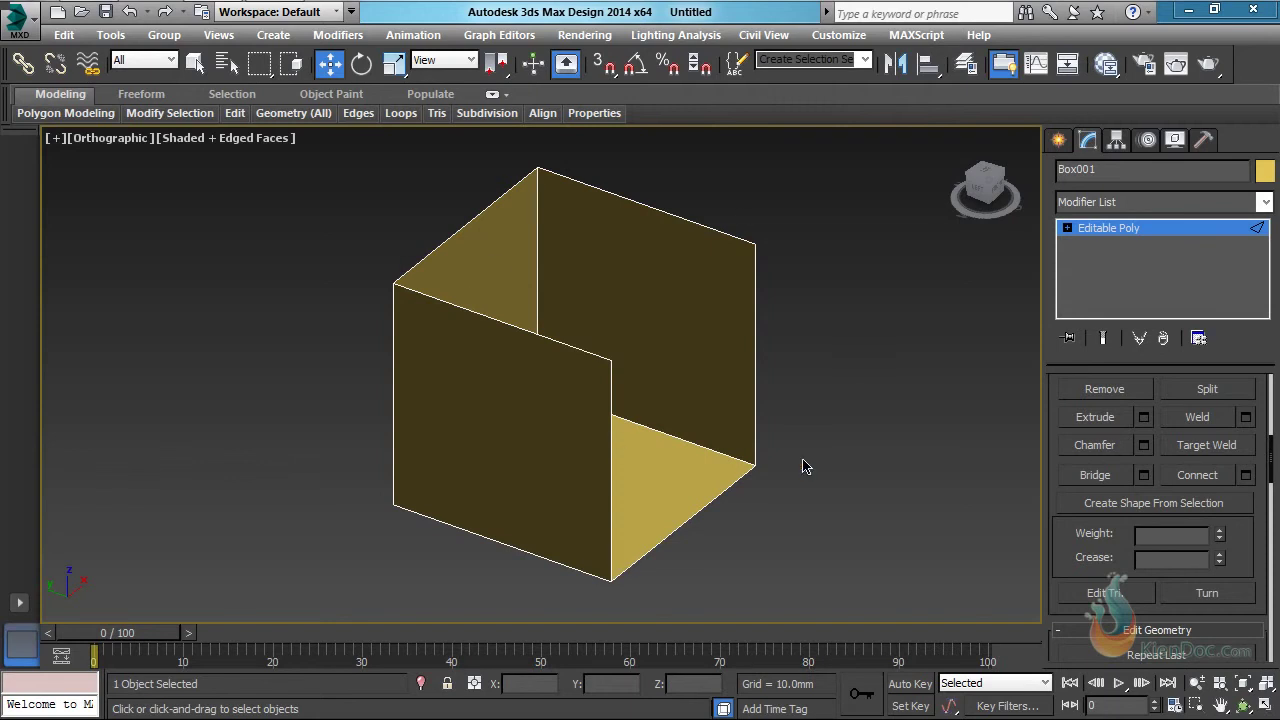
pyautogui.hotkey('ctrl', 'z')
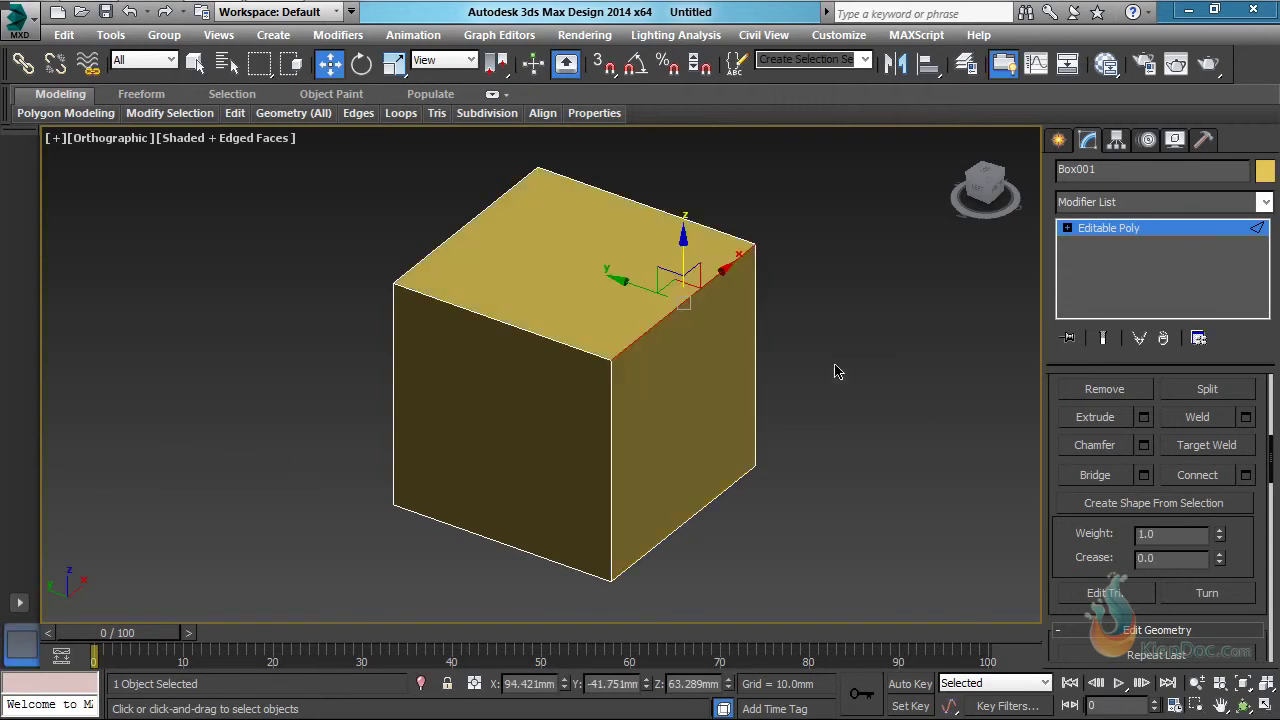
pyautogui.click(1095, 389)
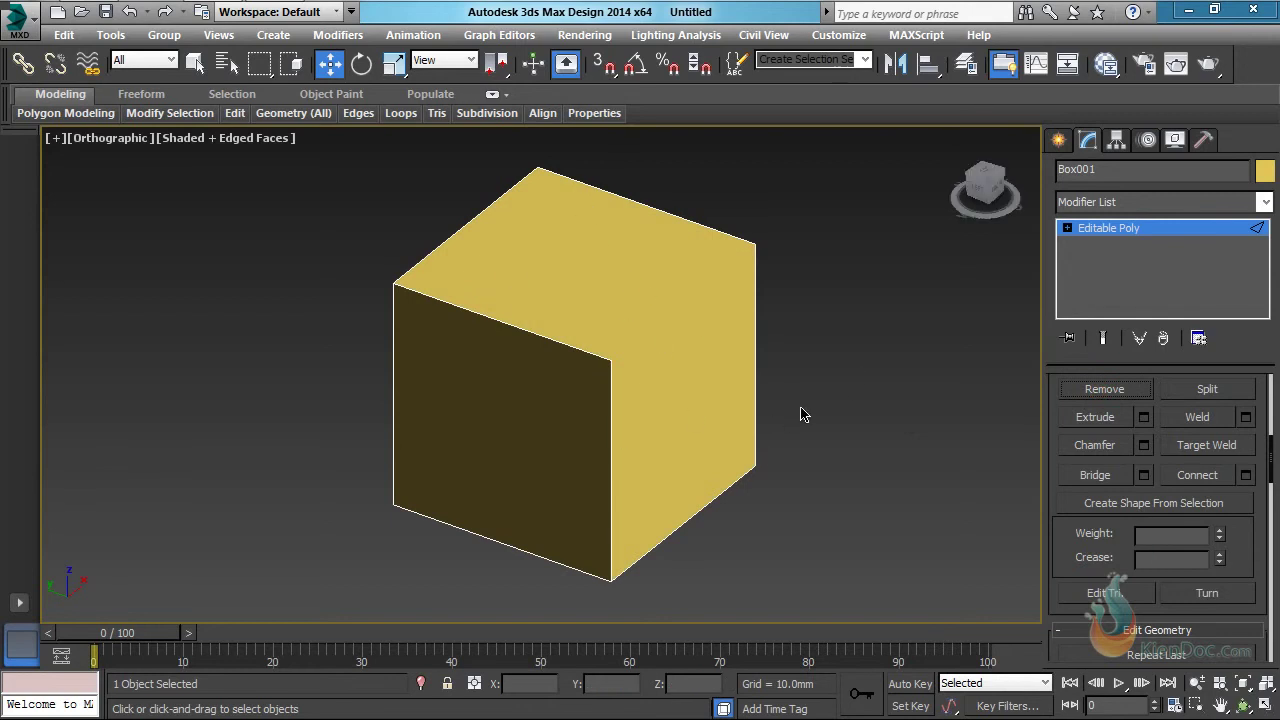
pyautogui.hotkey('ctrl', 'z')
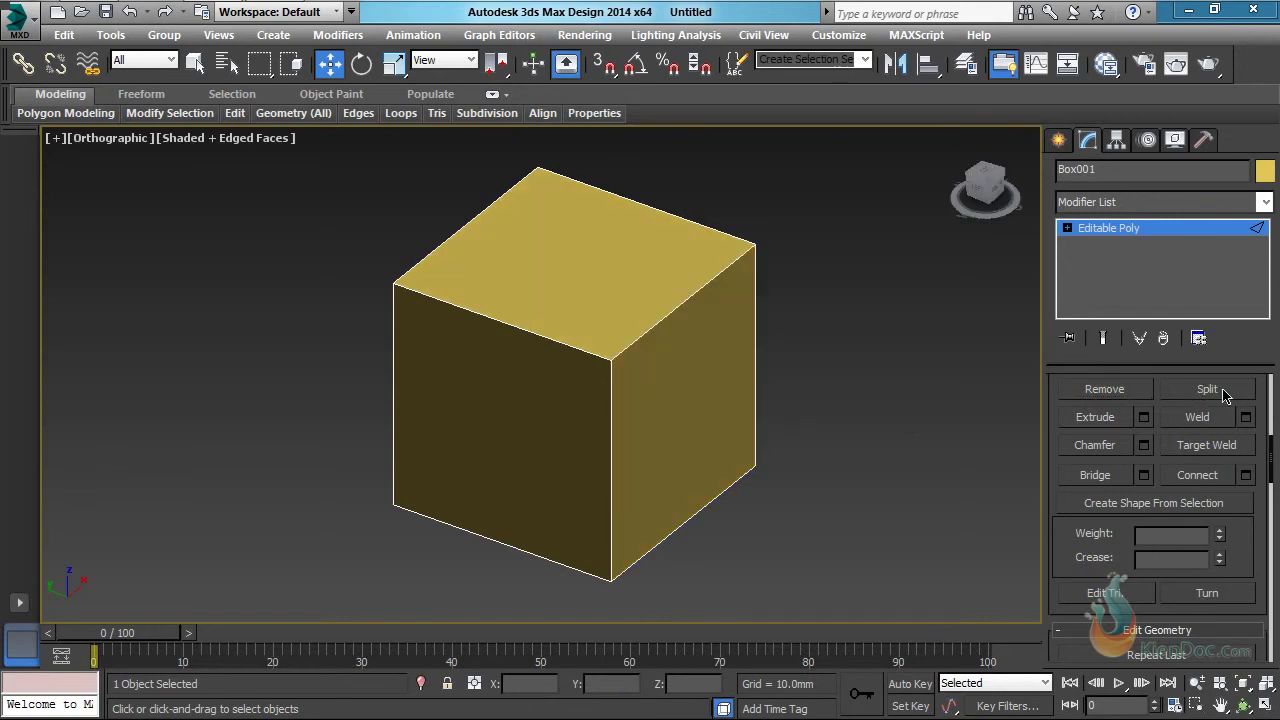
# Split the selected group of edges where the box's top face meets the adjoining side face.
pyautogui.moveTo(984, 188); pyautogui.dragTo(1025, 177)
pyautogui.moveTo(756, 281); pyautogui.dragTo(703, 365, button='middle')
pyautogui.scroll(2, 703, 365)
pyautogui.moveTo(831, 163); pyautogui.dragTo(644, 398)
pyautogui.scroll(-4, 645, 398)
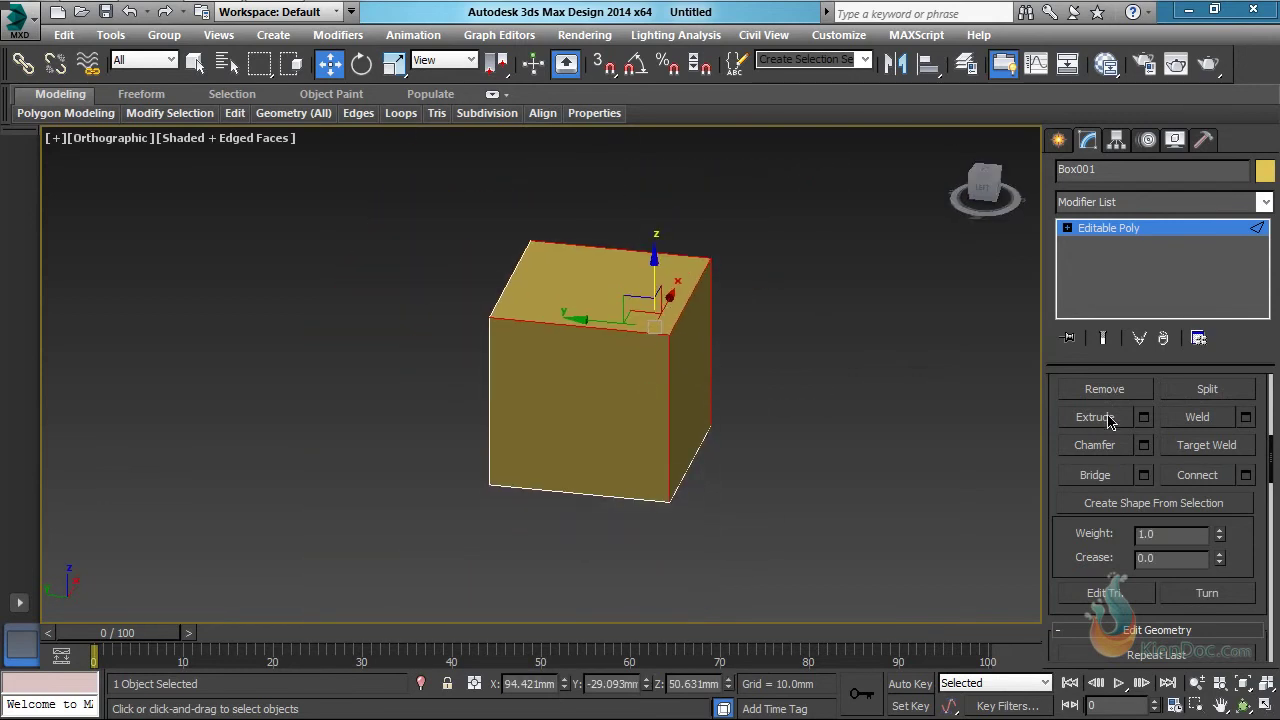
pyautogui.click(1208, 389)
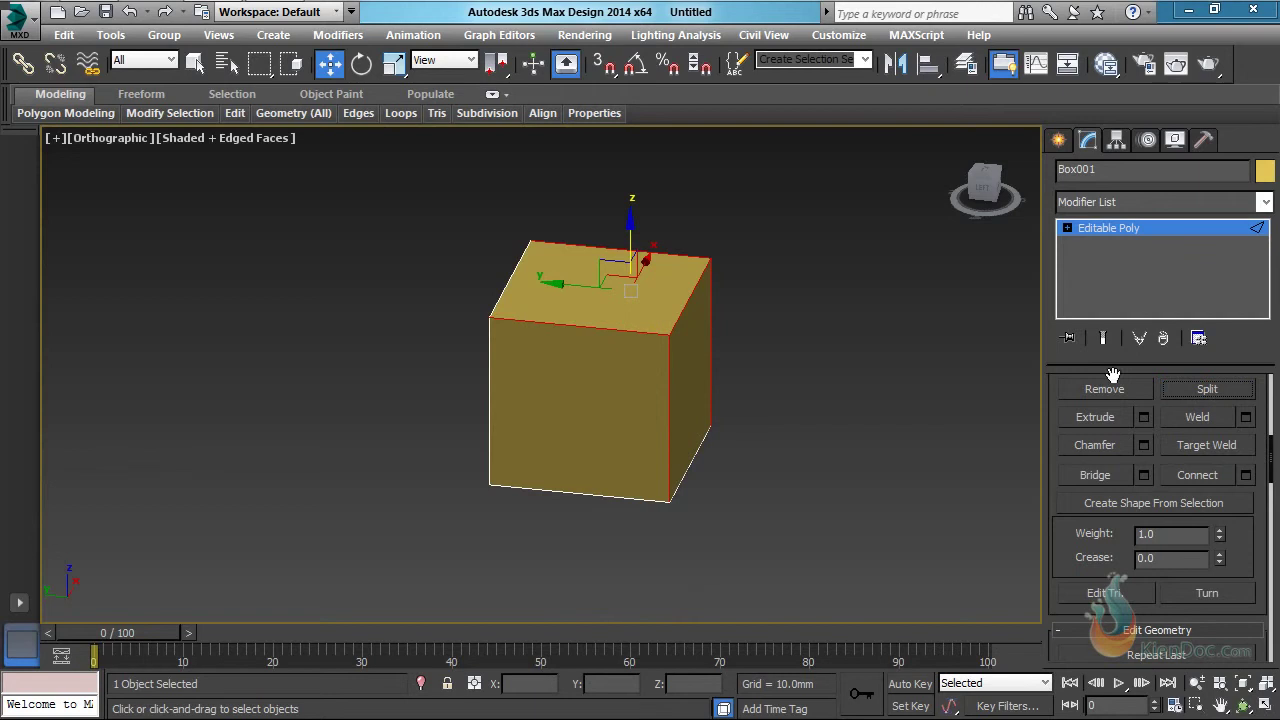
# Pull the top edge of the split side face out to about Y -85 mm and down to Z 12.33 mm, and undo the edits.
pyautogui.click(692, 297)
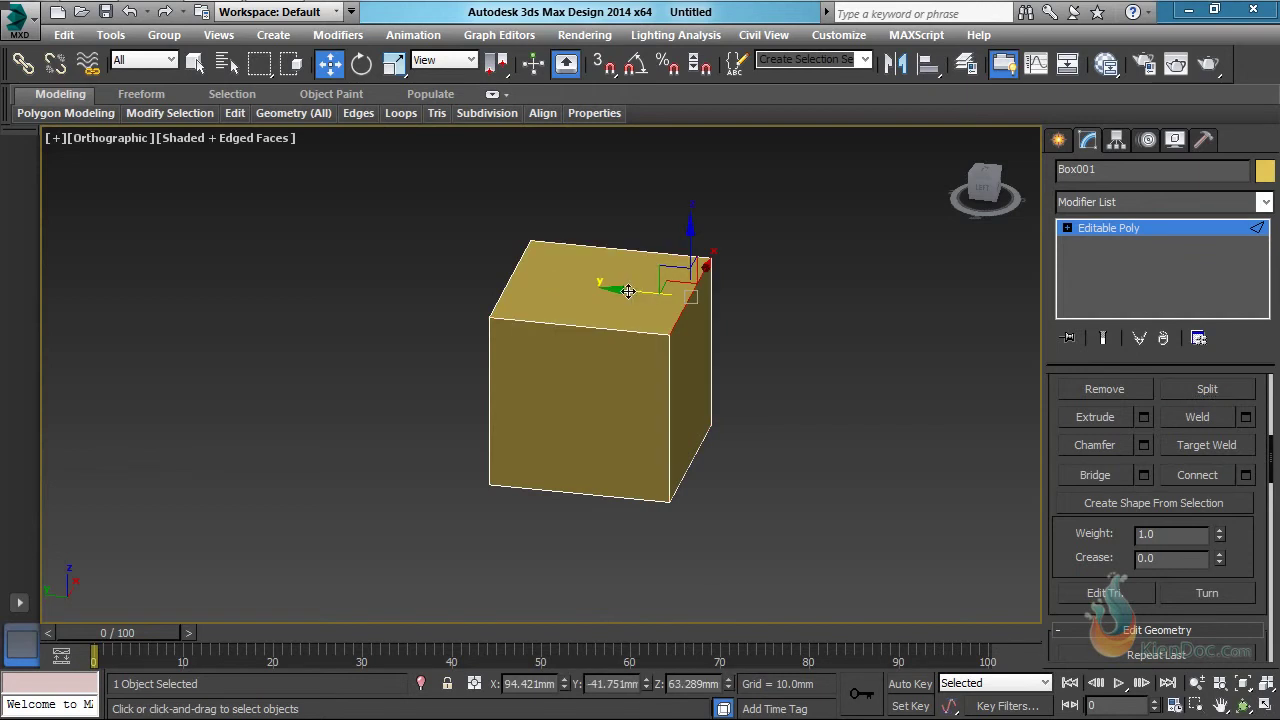
pyautogui.keyDown('shift'); pyautogui.moveTo(612, 287); pyautogui.dragTo(789, 311); pyautogui.keyUp('shift')
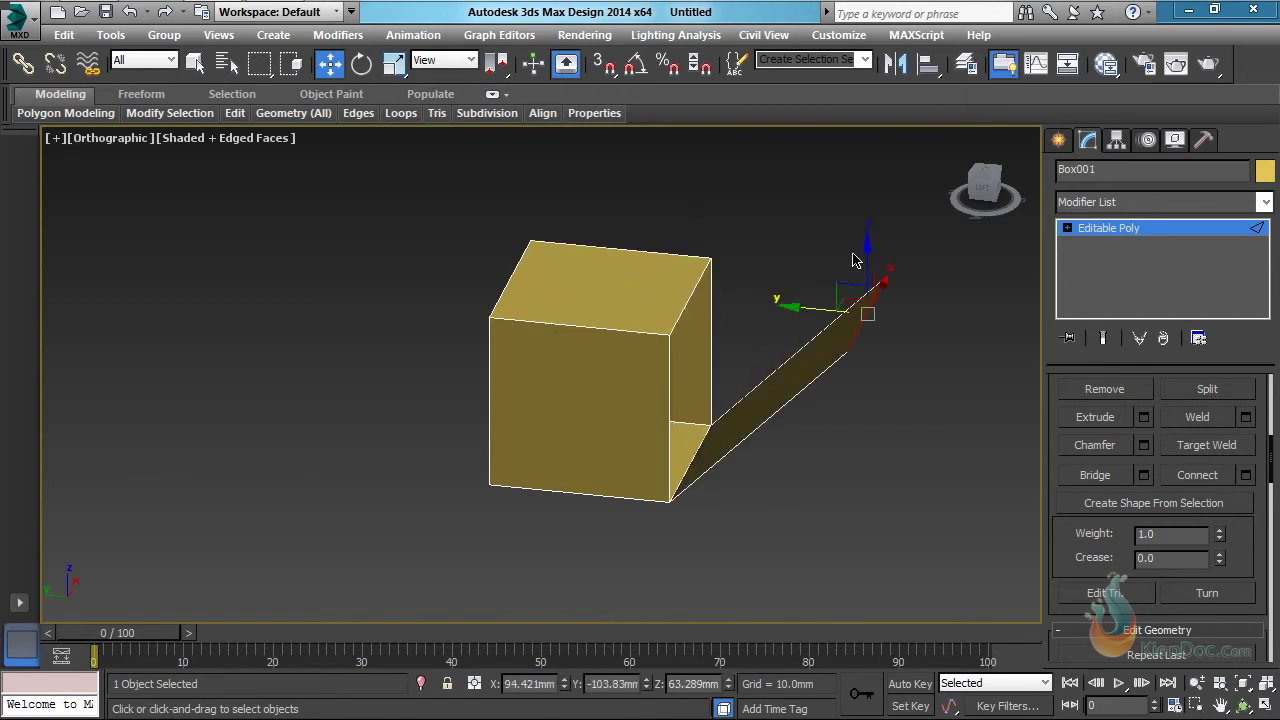
pyautogui.moveTo(866, 249); pyautogui.dragTo(866, 391)
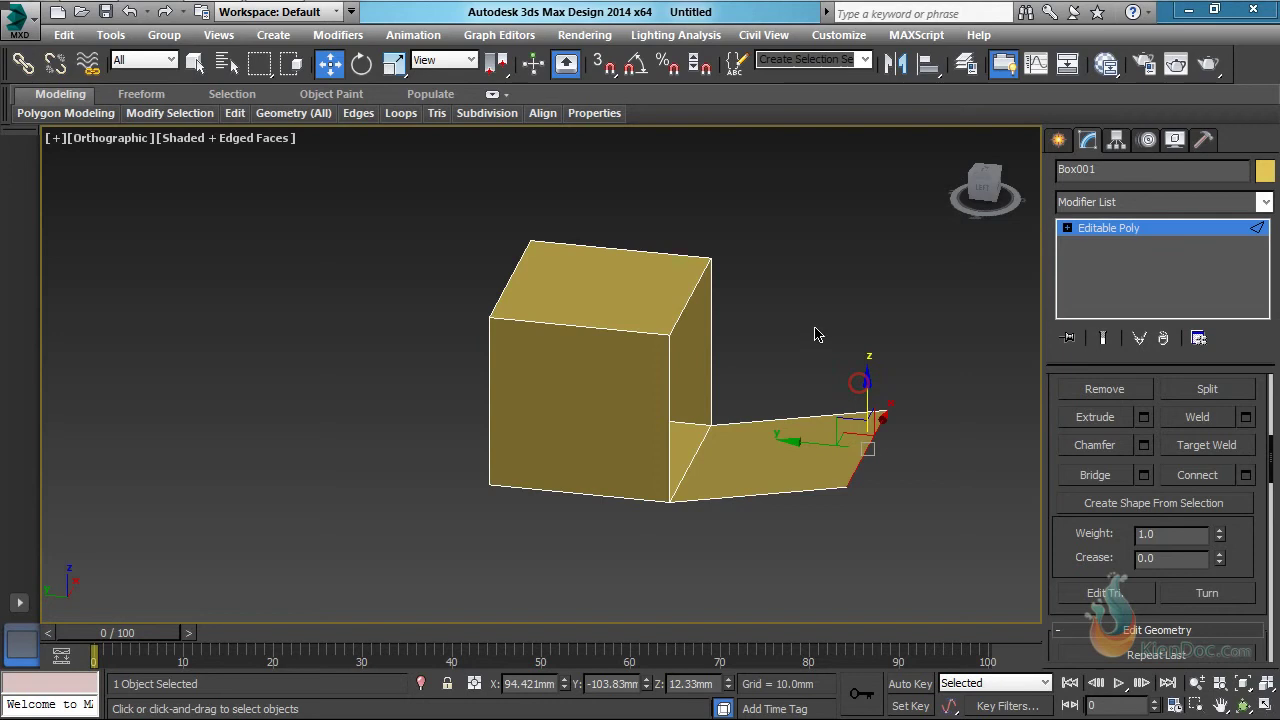
pyautogui.moveTo(806, 440); pyautogui.dragTo(753, 435)
pyautogui.keyDown('alt'); pyautogui.moveTo(753, 435); pyautogui.dragTo(651, 386, button='middle'); pyautogui.keyUp('alt')
pyautogui.scroll(2, 630, 406)
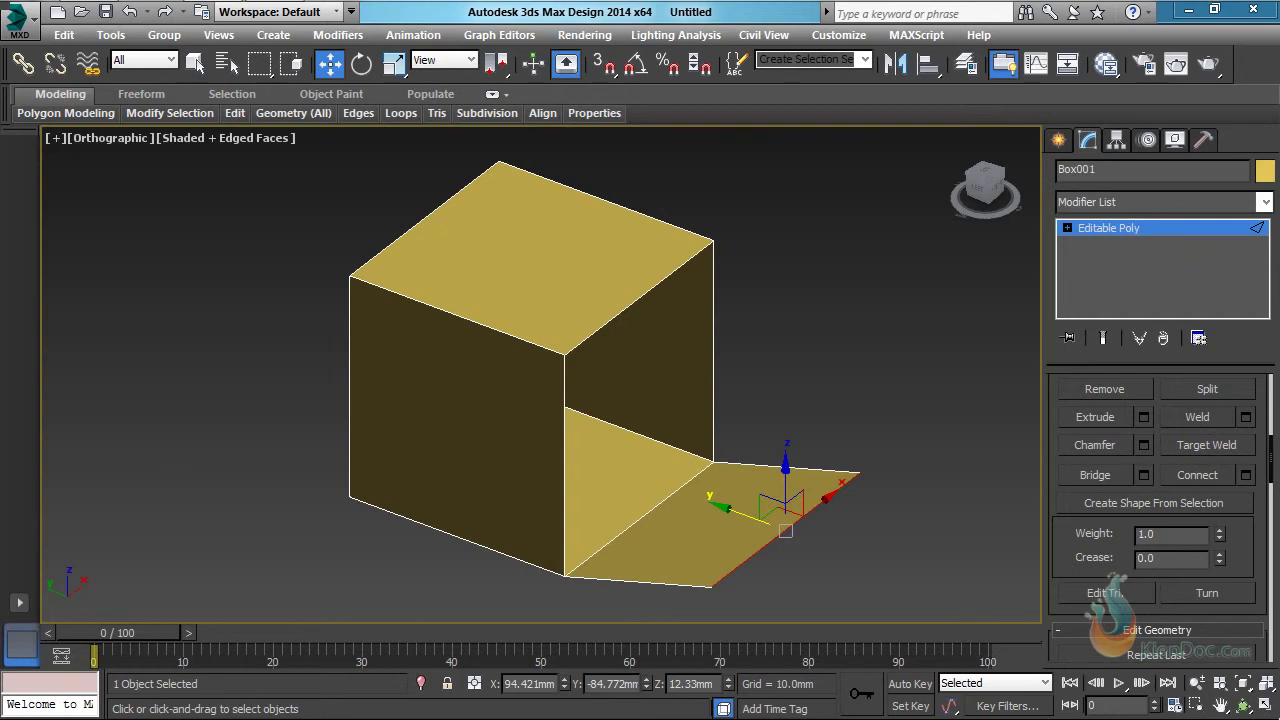
pyautogui.hotkey('ctrl', 'z')
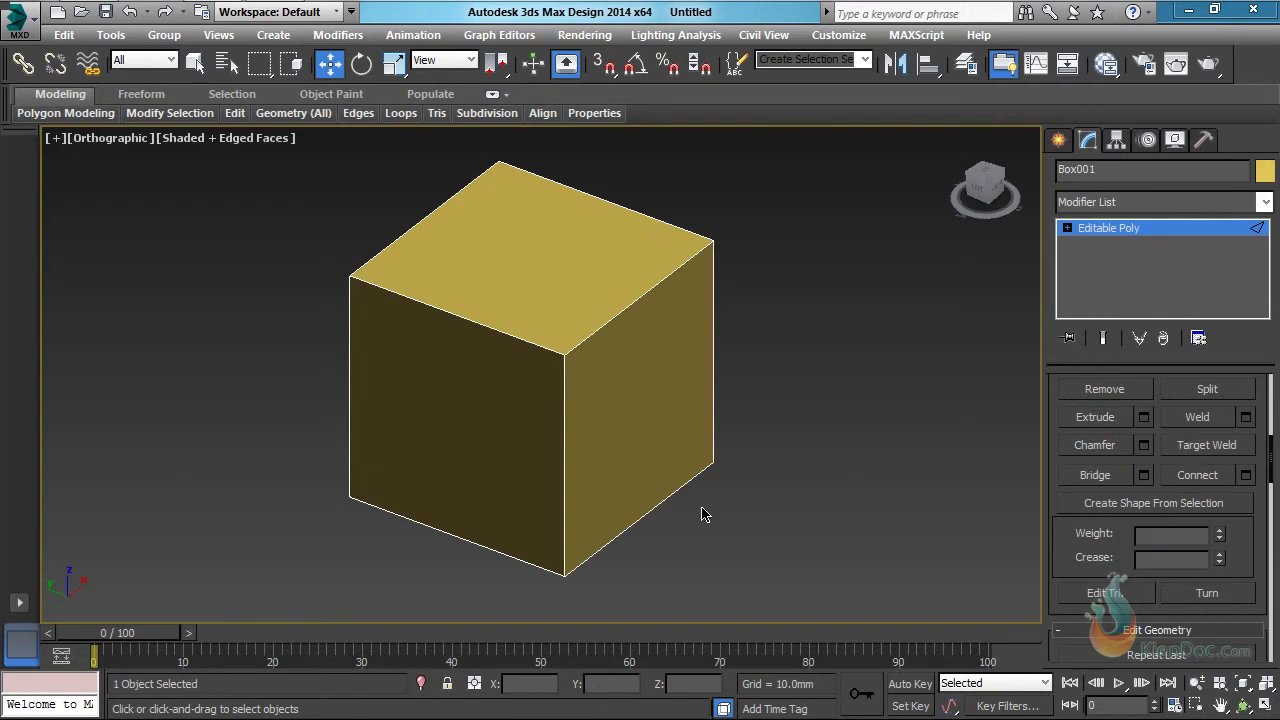
# Try extruding all edges of the box with a height of about 3.5 mm and a width of about 6.6 mm, and cancel.
pyautogui.hotkey('ctrl', 'a')
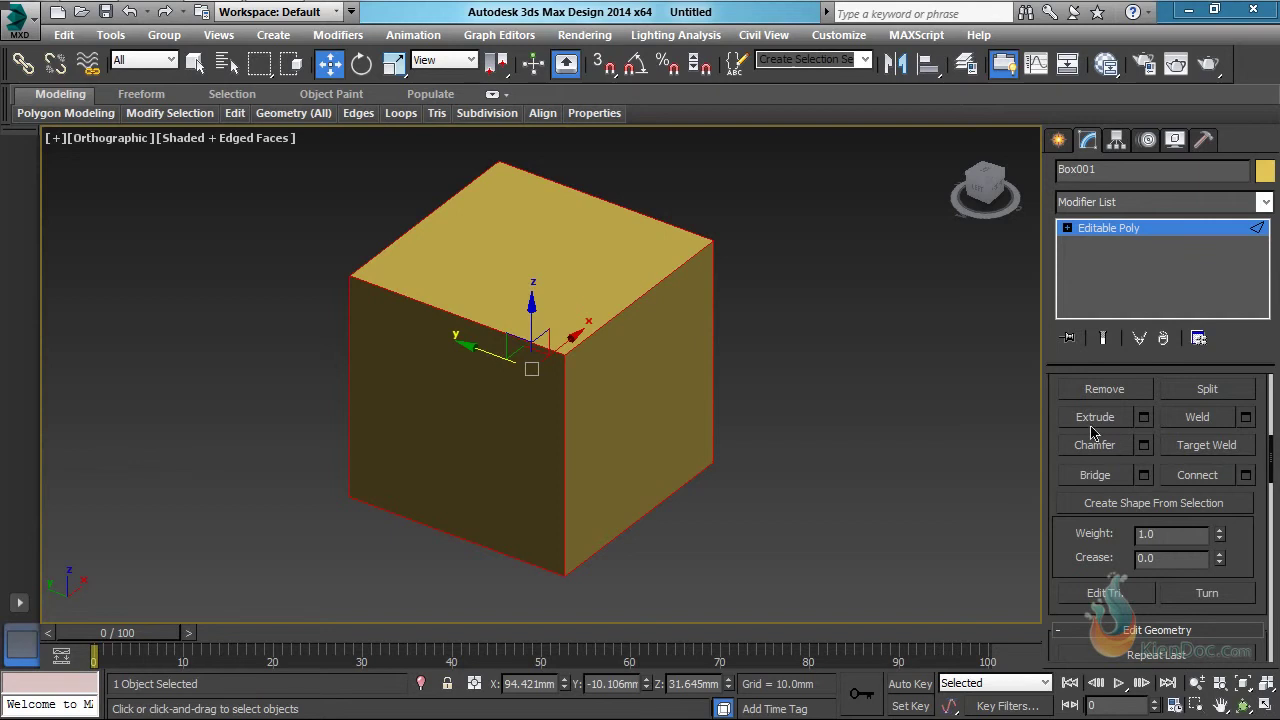
pyautogui.click(1143, 417)
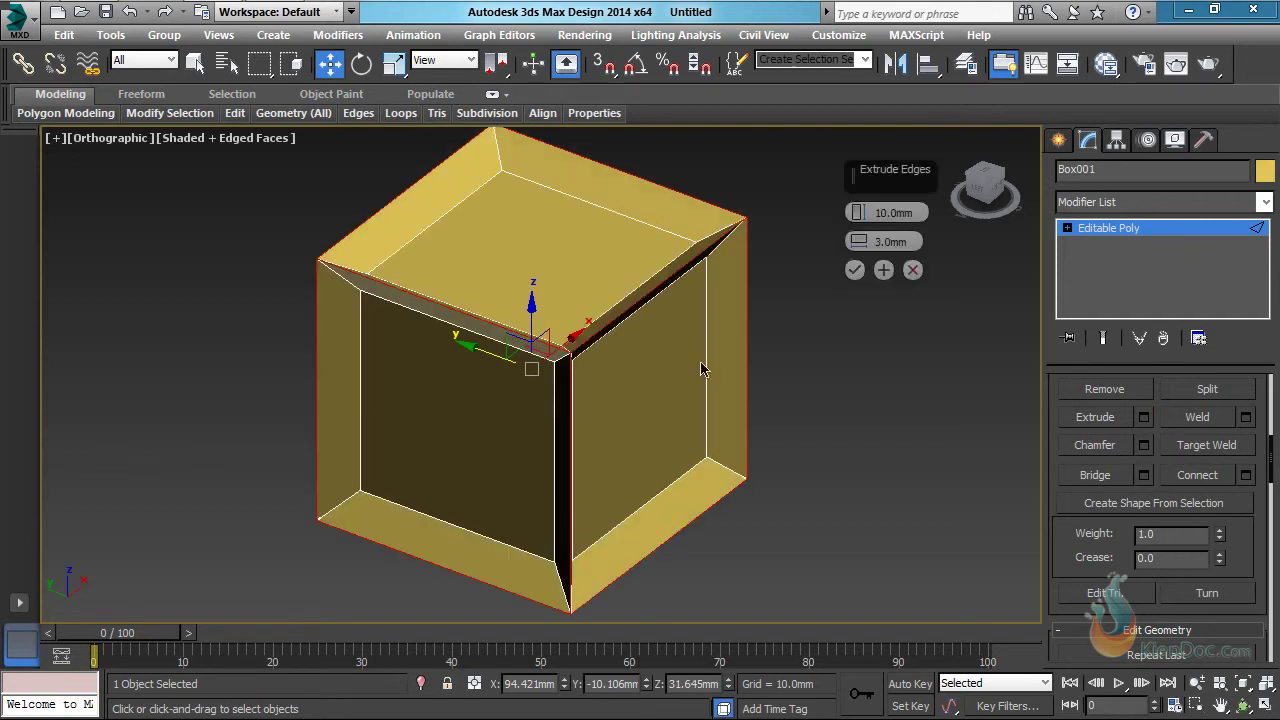
pyautogui.moveTo(980, 190)
pyautogui.mouseDown()
pyautogui.moveTo(1025, 182)
pyautogui.moveTo(978, 192)
pyautogui.moveTo(1002, 180)
pyautogui.moveTo(990, 182)
pyautogui.mouseUp()
pyautogui.keyDown('alt'); pyautogui.moveTo(920, 280); pyautogui.dragTo(945, 276, button='middle'); pyautogui.keyUp('alt')
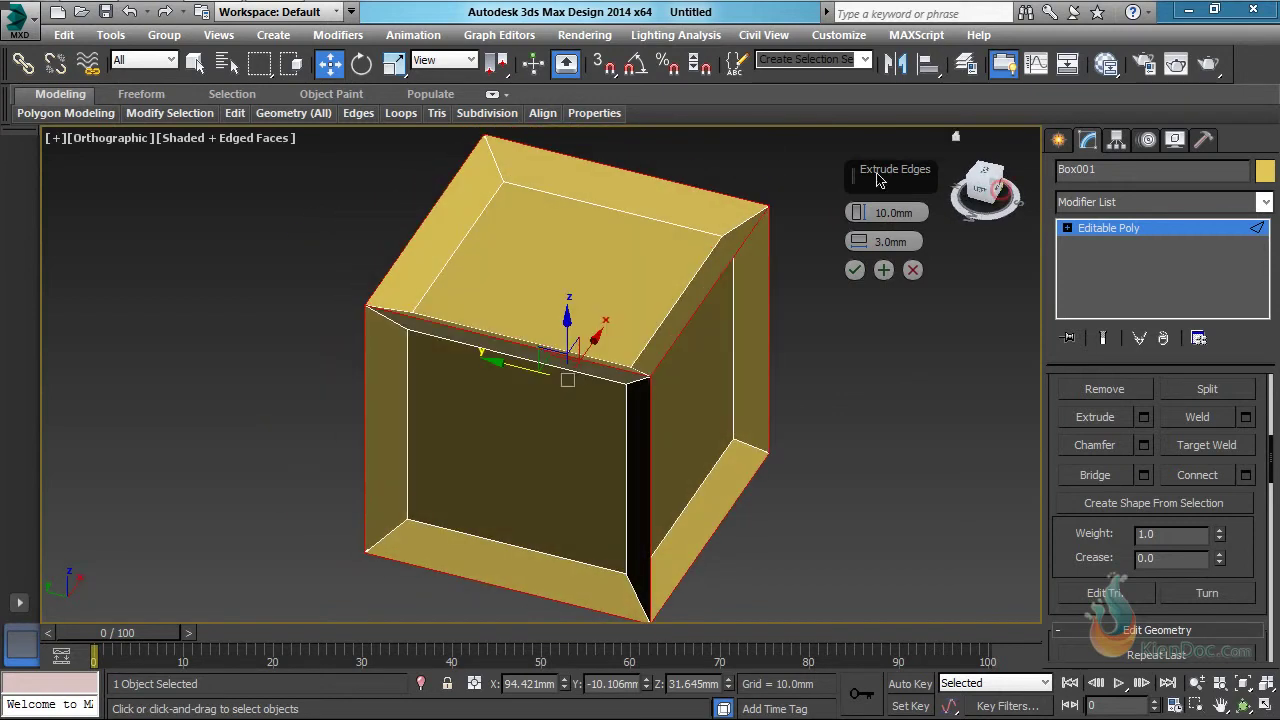
pyautogui.moveTo(860, 213)
pyautogui.mouseDown()
pyautogui.moveTo(859, 290)
pyautogui.moveTo(863, 224)
pyautogui.mouseUp()
pyautogui.moveTo(711, 303); pyautogui.dragTo(691, 314, button='middle')
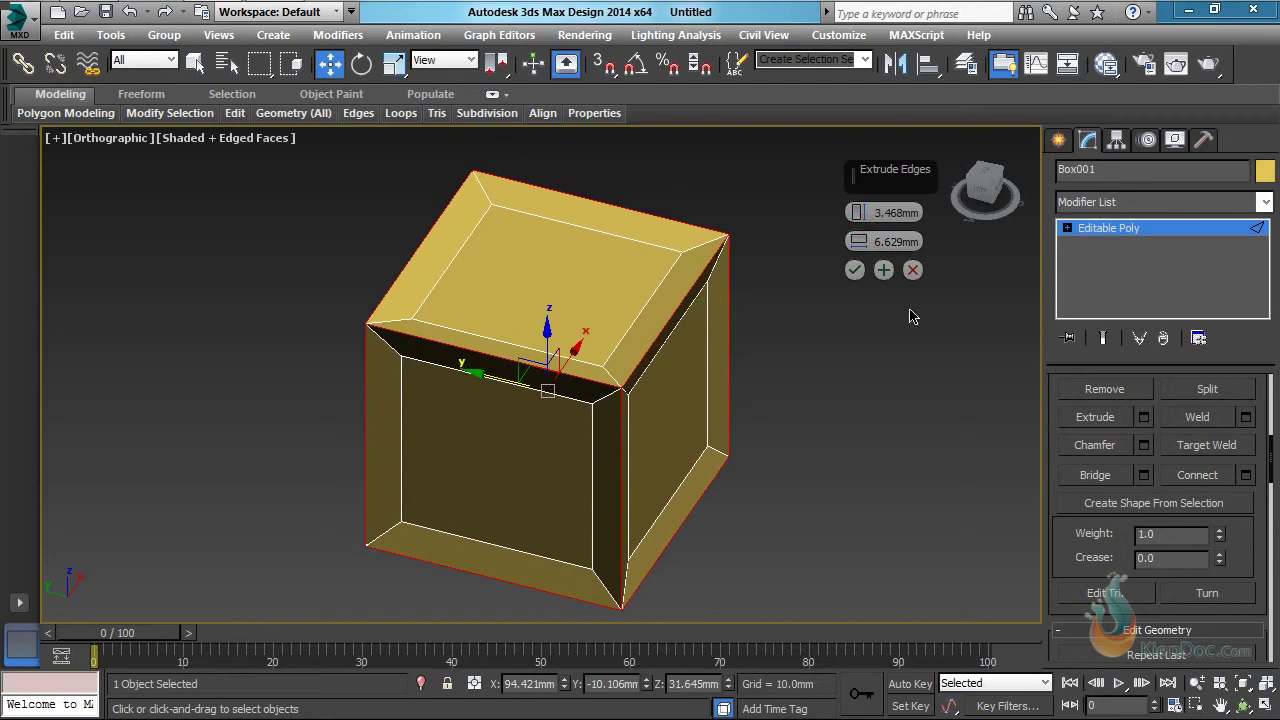
pyautogui.click(913, 271)
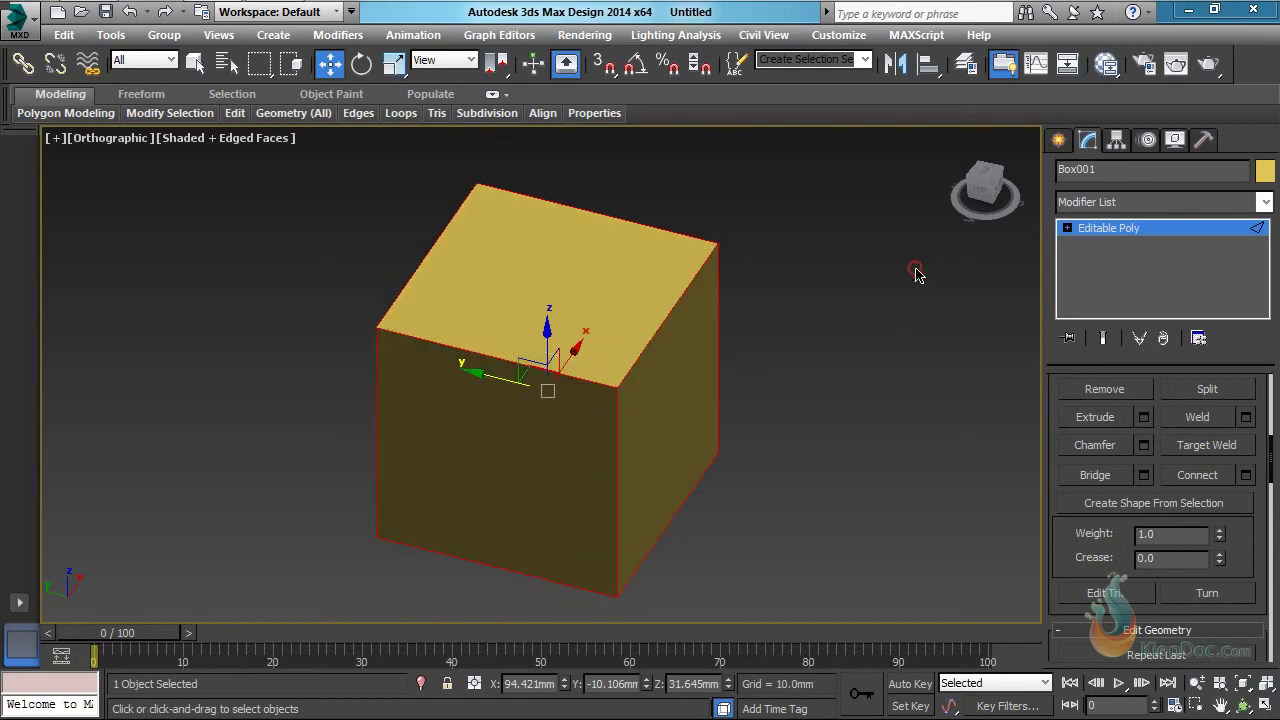
# Try chamfering all edges of the box by about 13.8 mm with 7 segments, and cancel.
pyautogui.click(1144, 452)
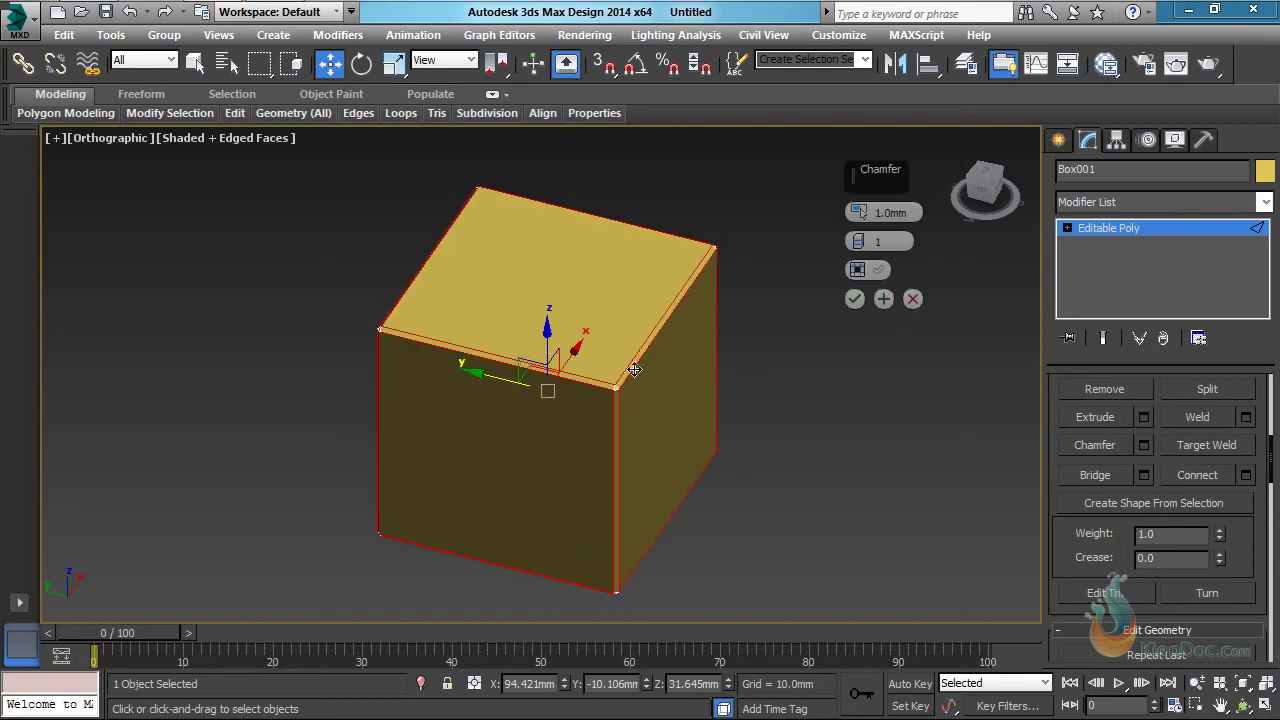
pyautogui.moveTo(627, 377); pyautogui.dragTo(631, 364, button='middle')
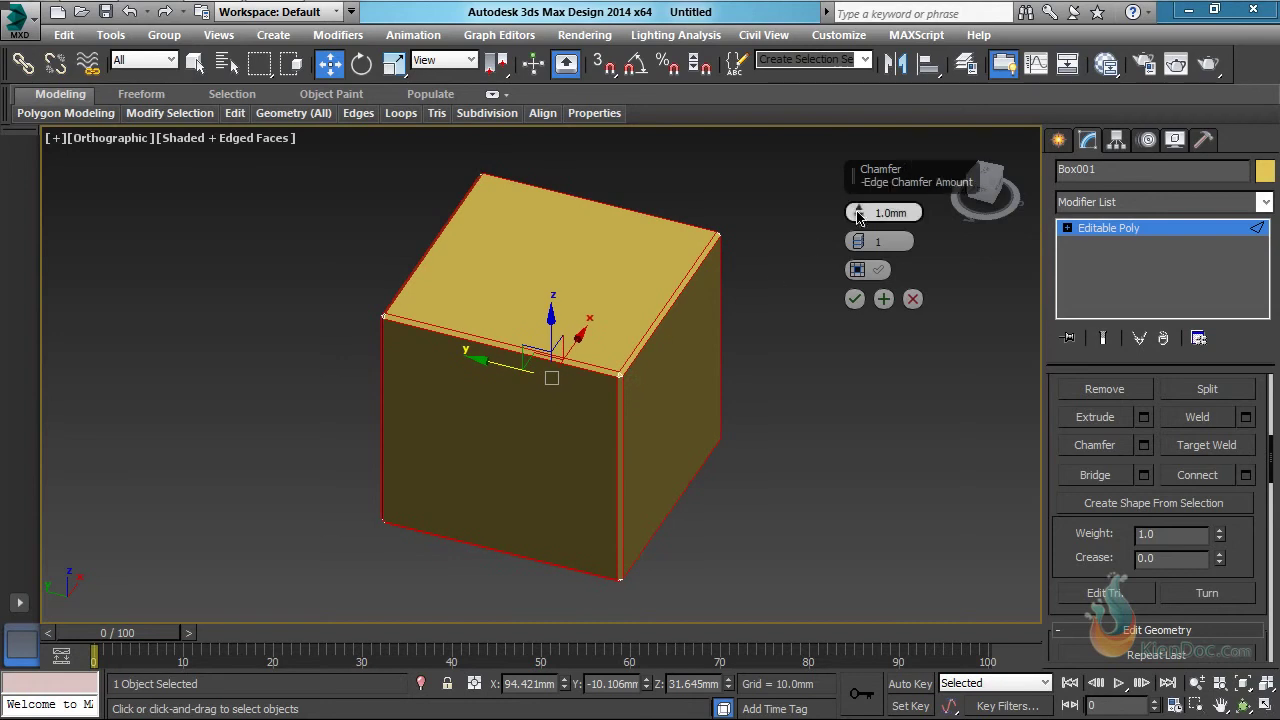
pyautogui.moveTo(860, 213); pyautogui.dragTo(849, 162)
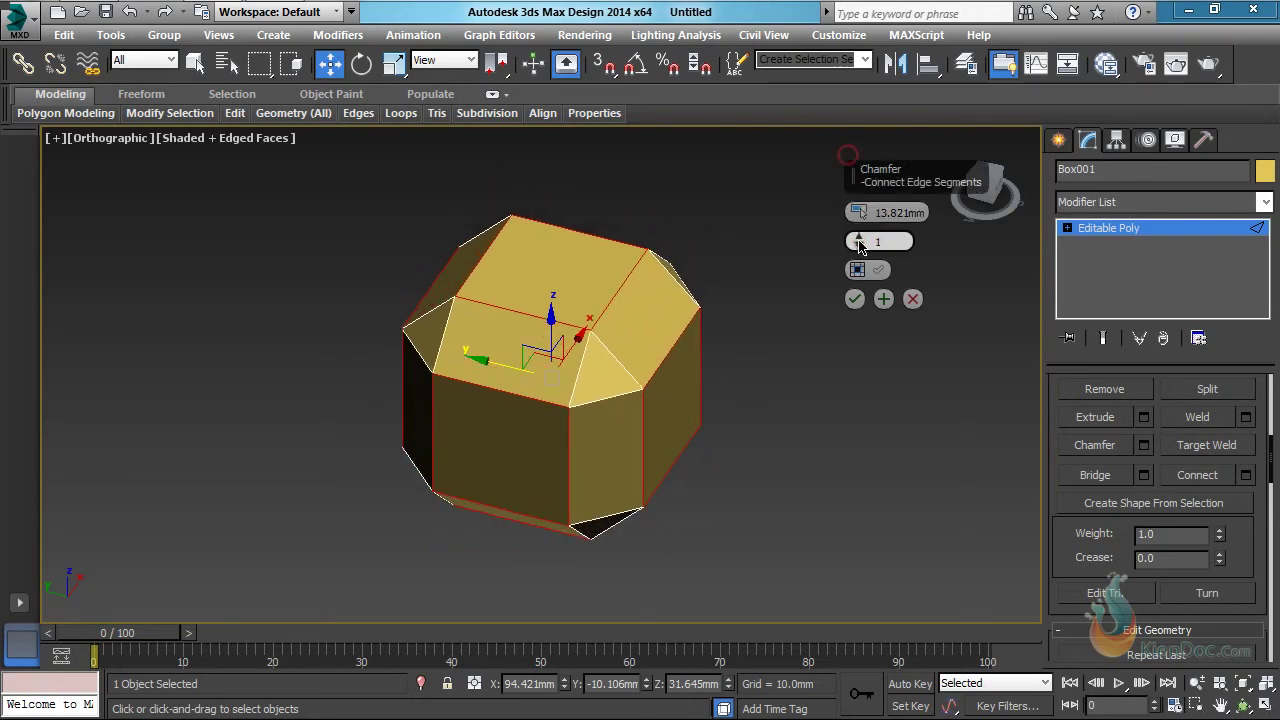
pyautogui.moveTo(859, 243); pyautogui.dragTo(855, 208)
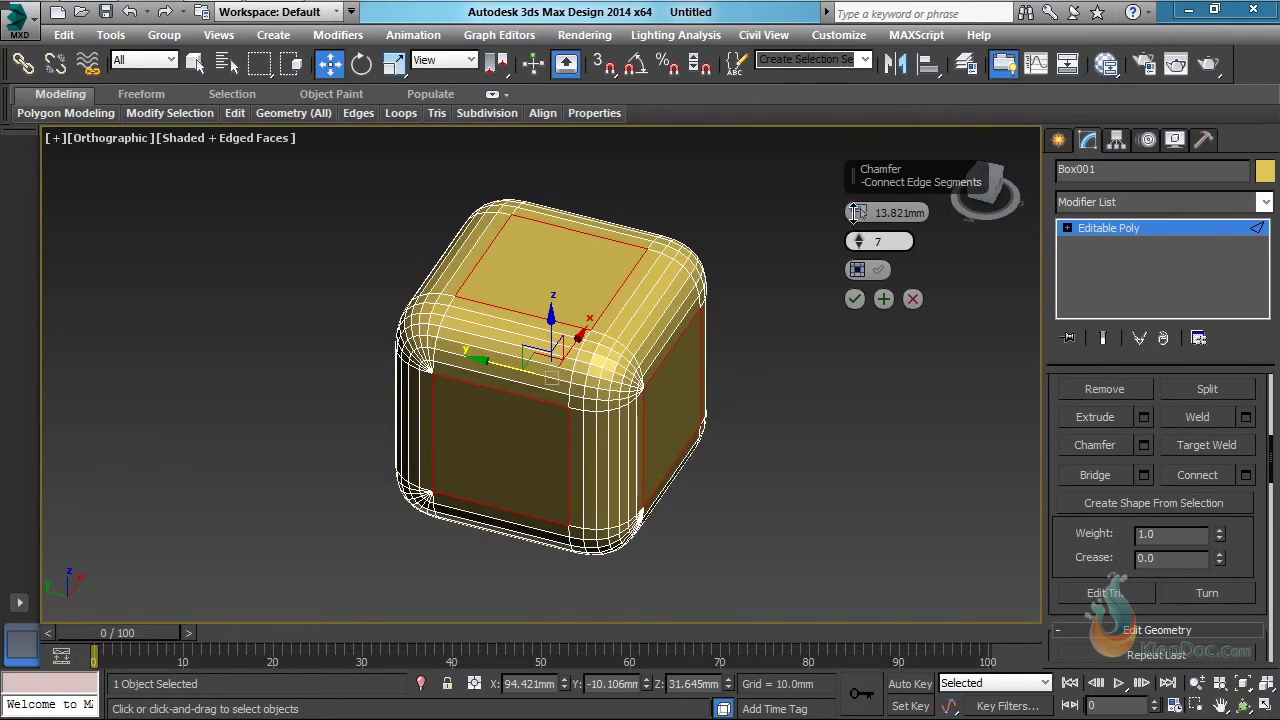
pyautogui.click(912, 299)
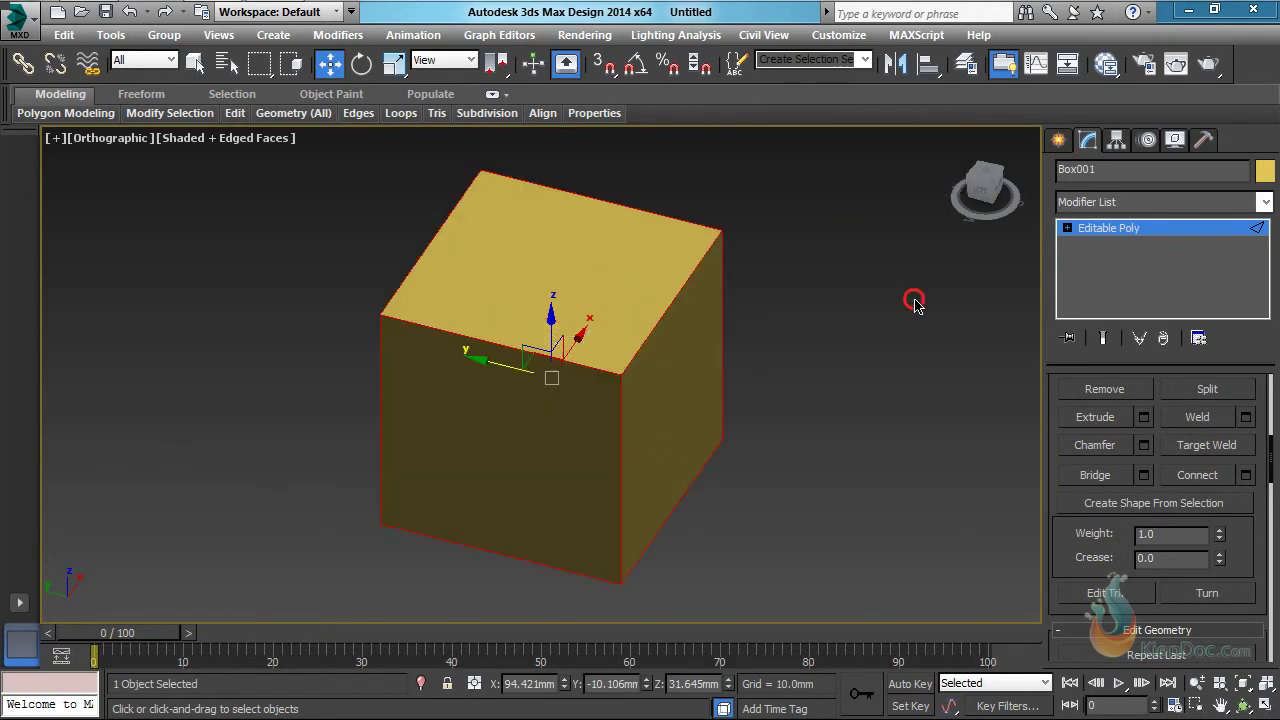
# Try connecting the upper and lower edges of the box's near side face with the Connect Edges settings, and cancel.
pyautogui.click(545, 355)
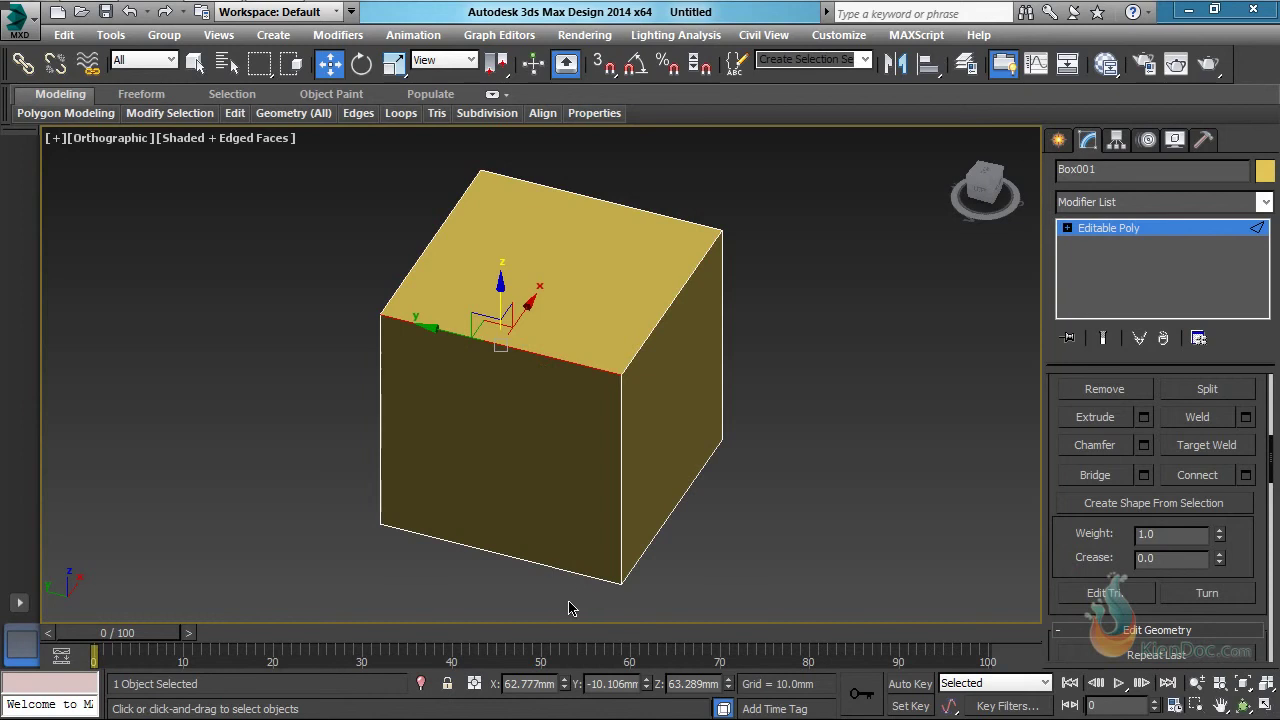
pyautogui.keyDown('ctrl'); pyautogui.click(563, 568); pyautogui.keyUp('ctrl')
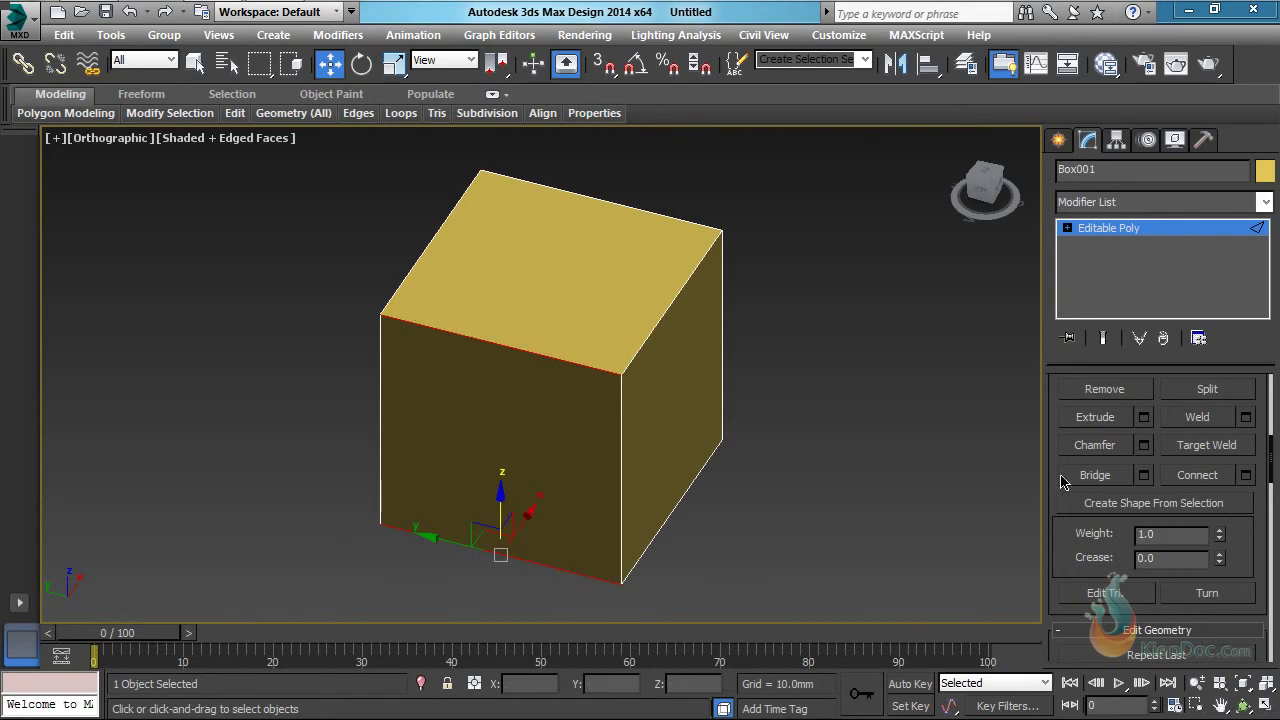
pyautogui.click(1245, 474)
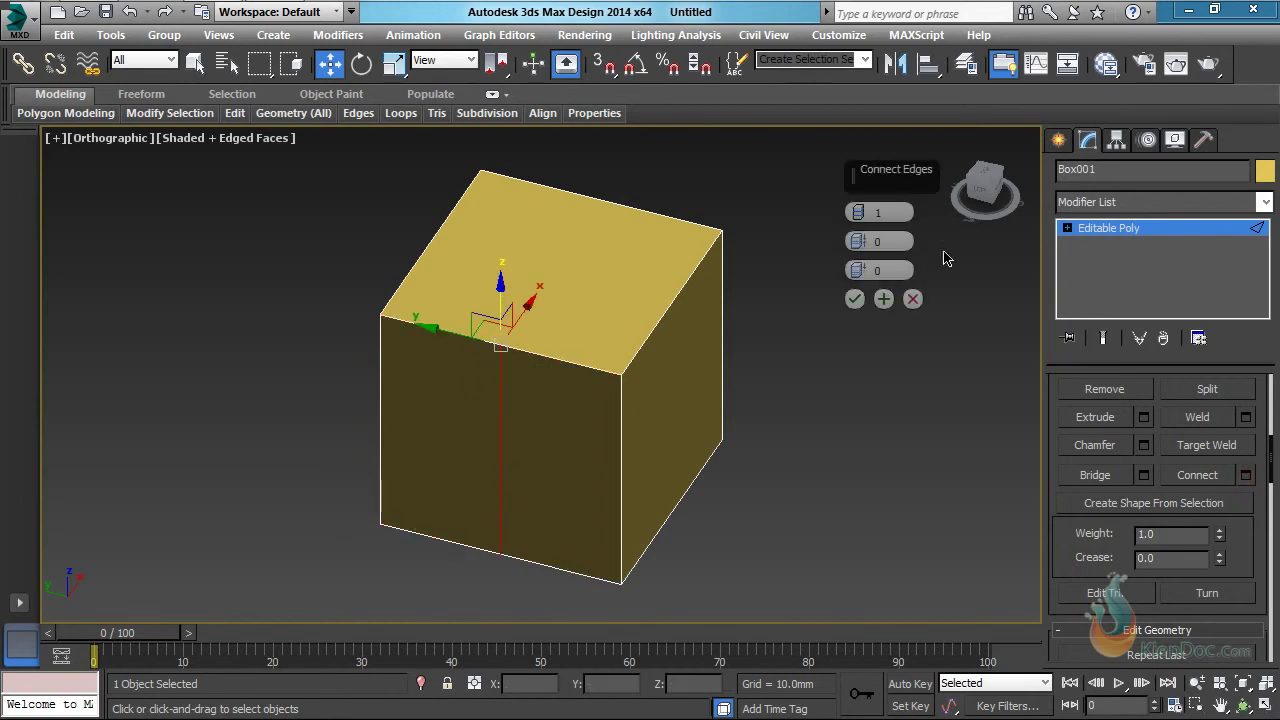
pyautogui.moveTo(858, 213); pyautogui.dragTo(906, 306)
pyautogui.click(913, 300)
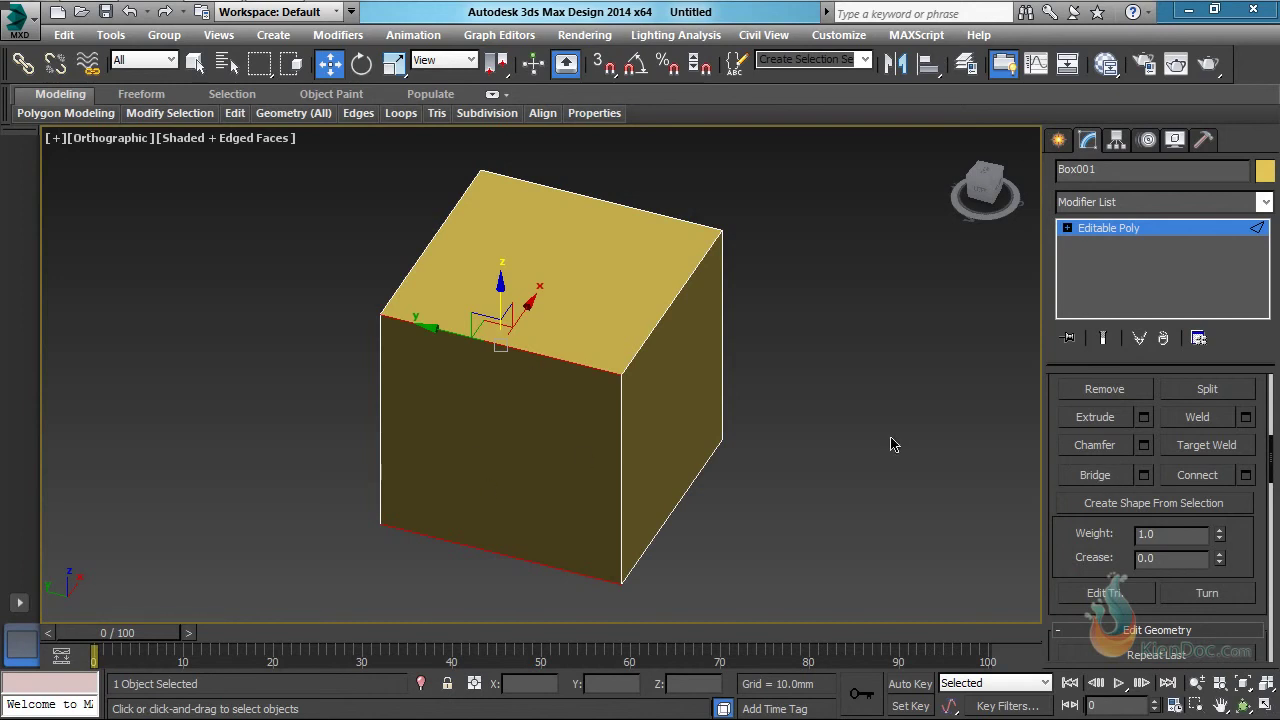
# Delete the polygon on the box's near side face to leave that side open.
pyautogui.click(1067, 228)
pyautogui.click(1106, 292)
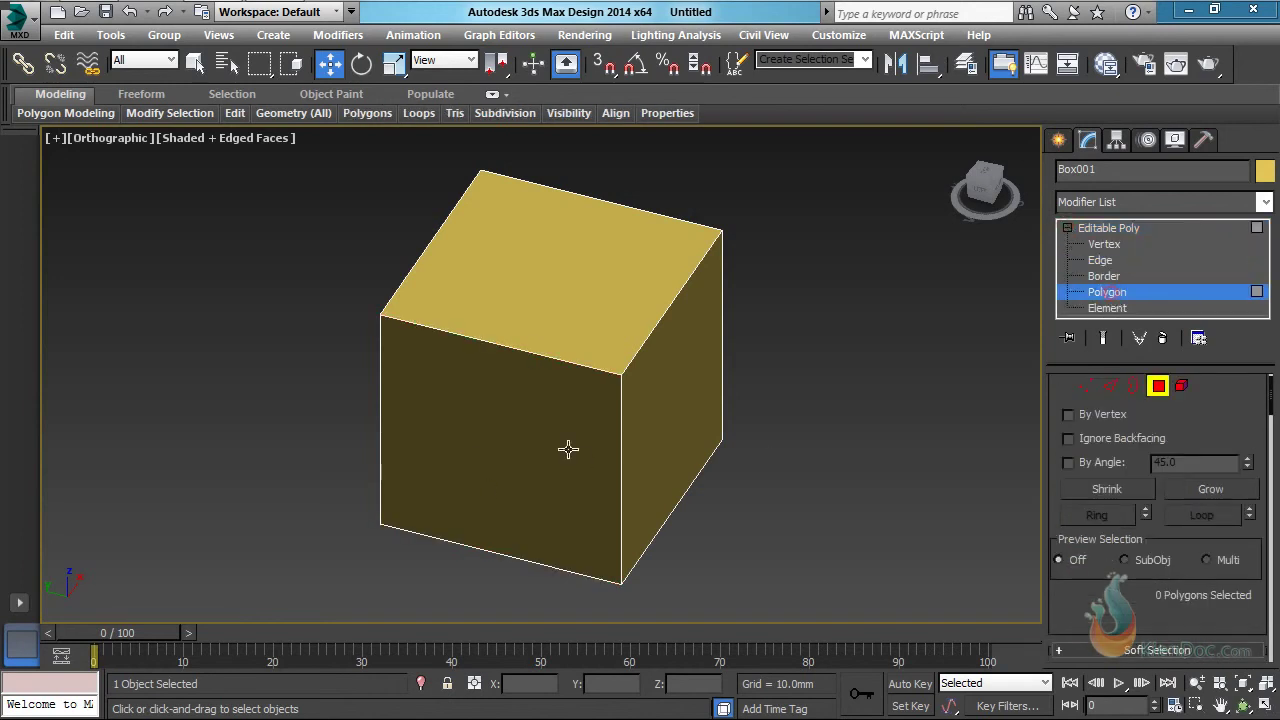
pyautogui.click(545, 412)
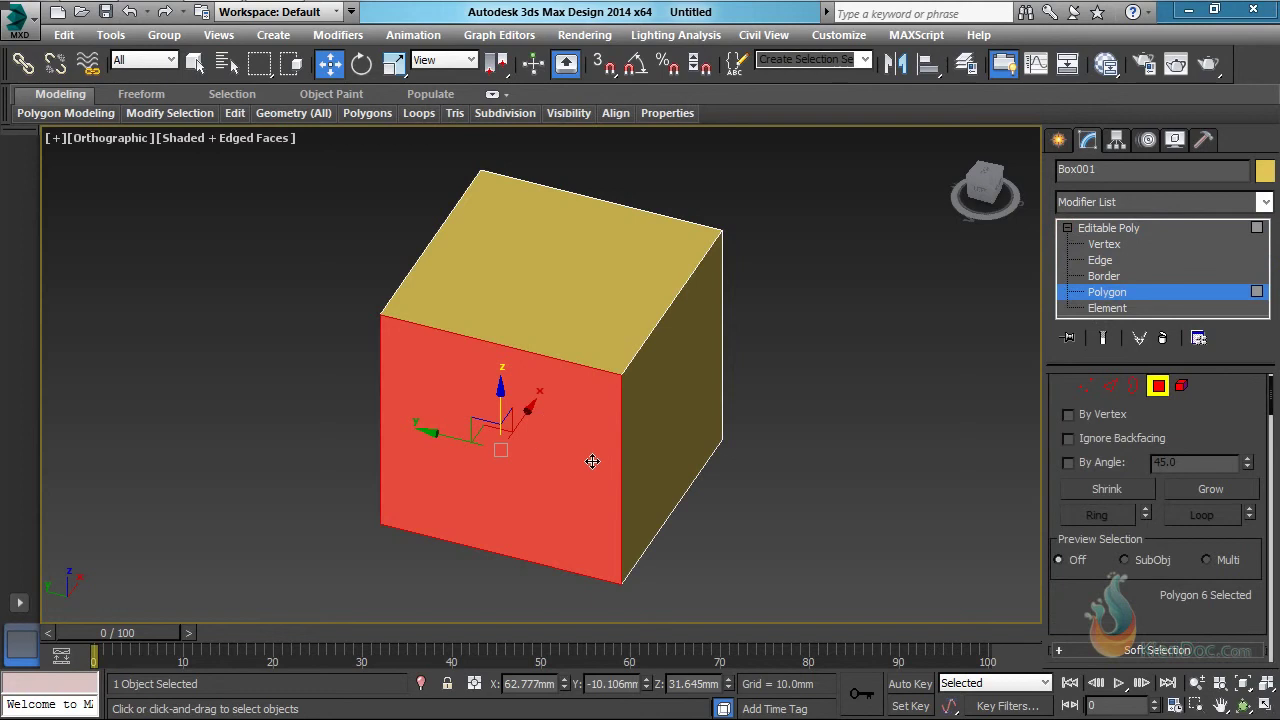
pyautogui.press('Delete')
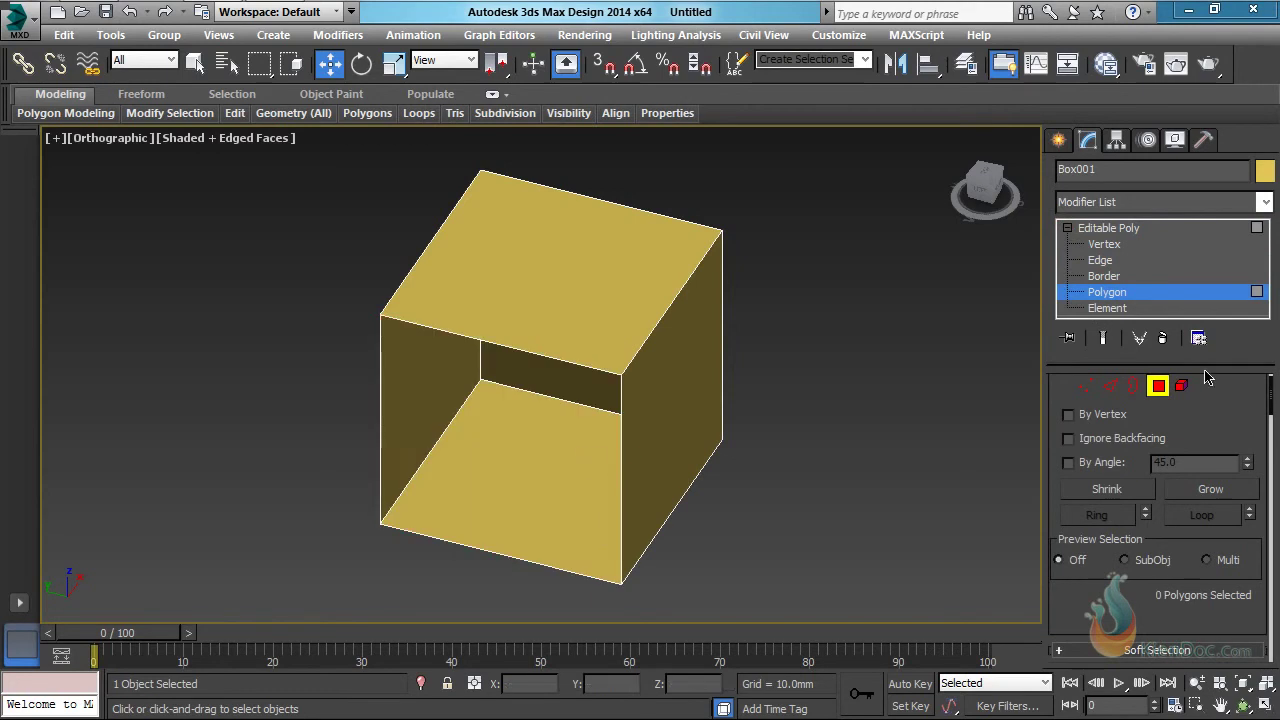
# Return to edge editing with the Edit Edges commands in view and clear the edge selection.
pyautogui.click(1100, 260)
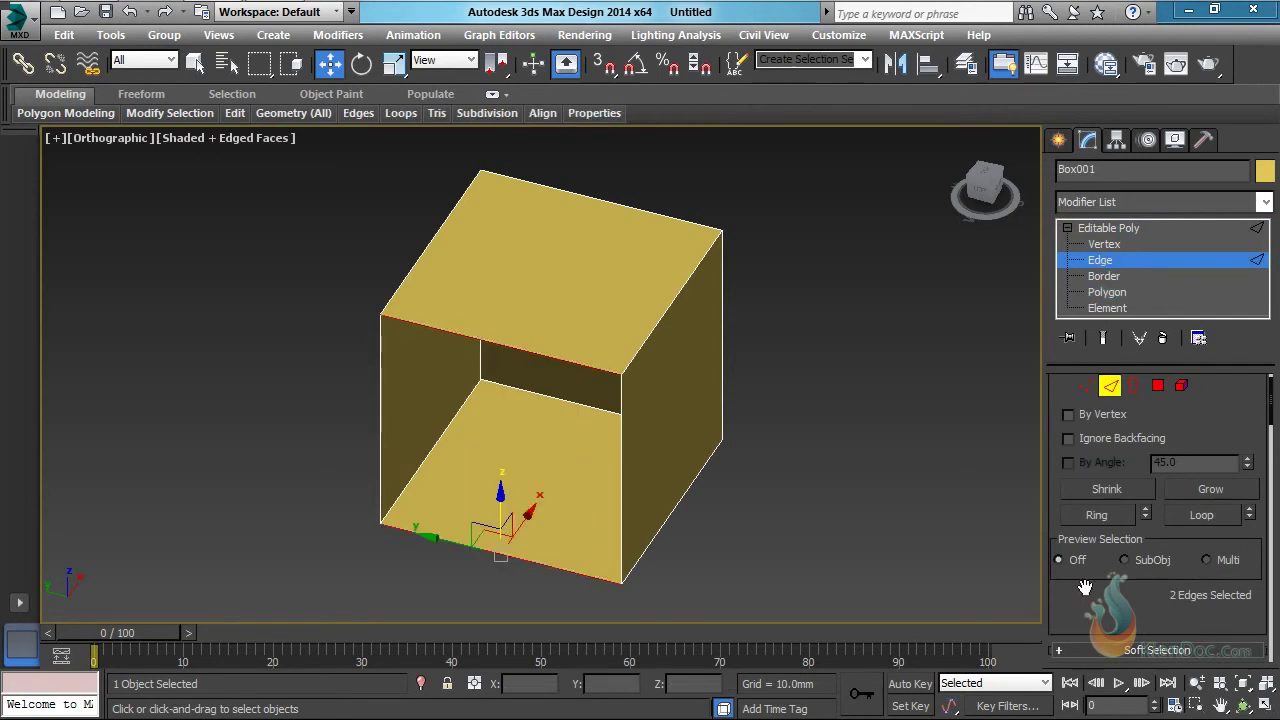
pyautogui.moveTo(1096, 605); pyautogui.dragTo(1107, 287)
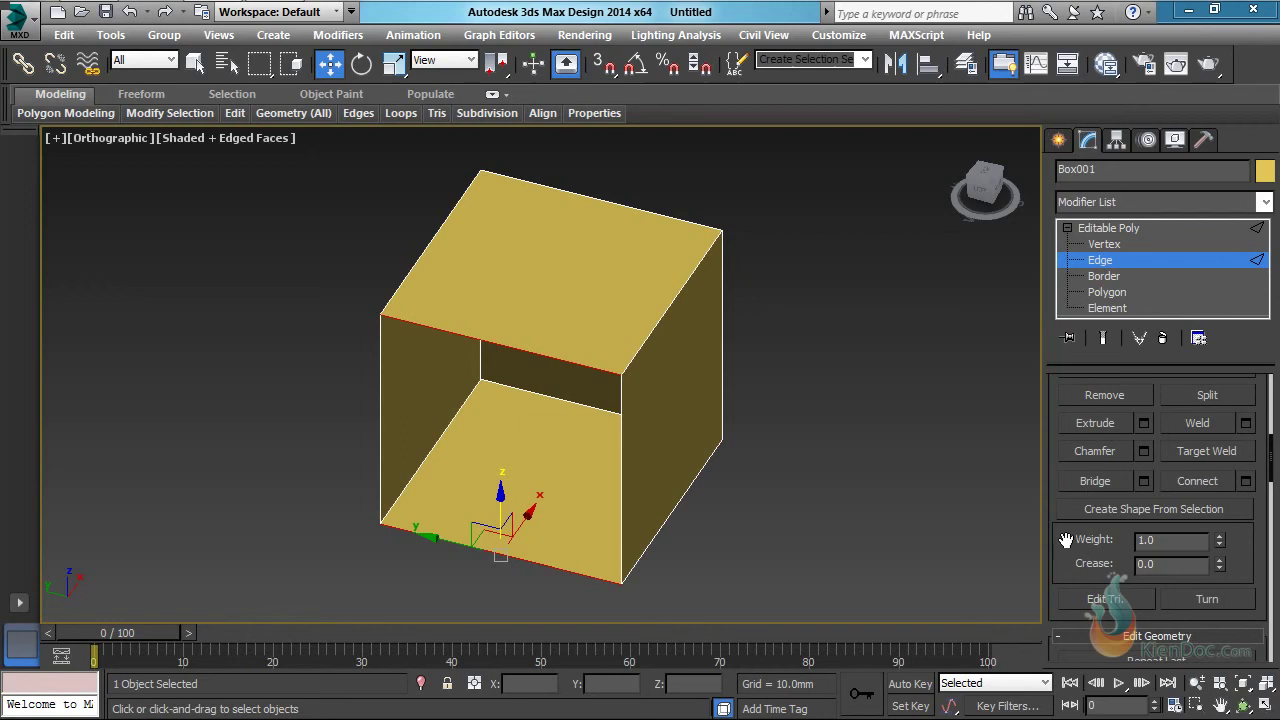
pyautogui.moveTo(1080, 570); pyautogui.dragTo(1085, 534)
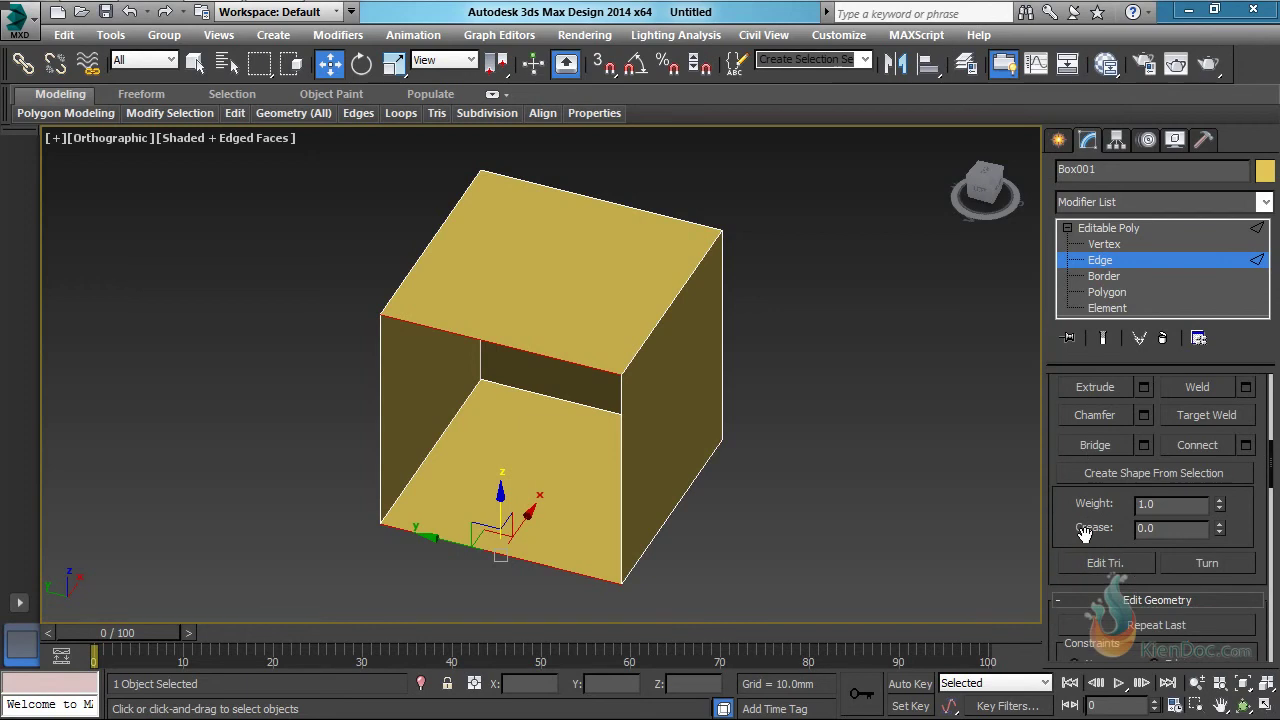
pyautogui.click(886, 414)
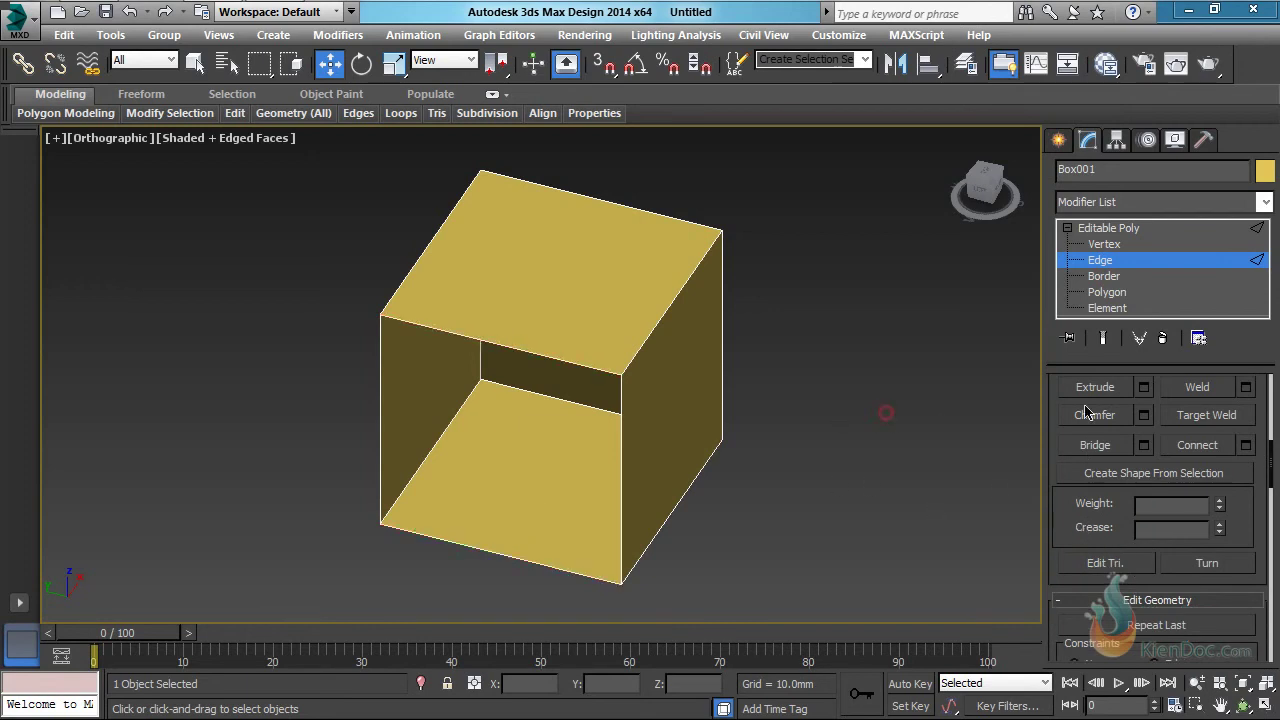
# Bridge the upper and lower edges of the box's open side to close it with a new face.
pyautogui.click(1098, 445)
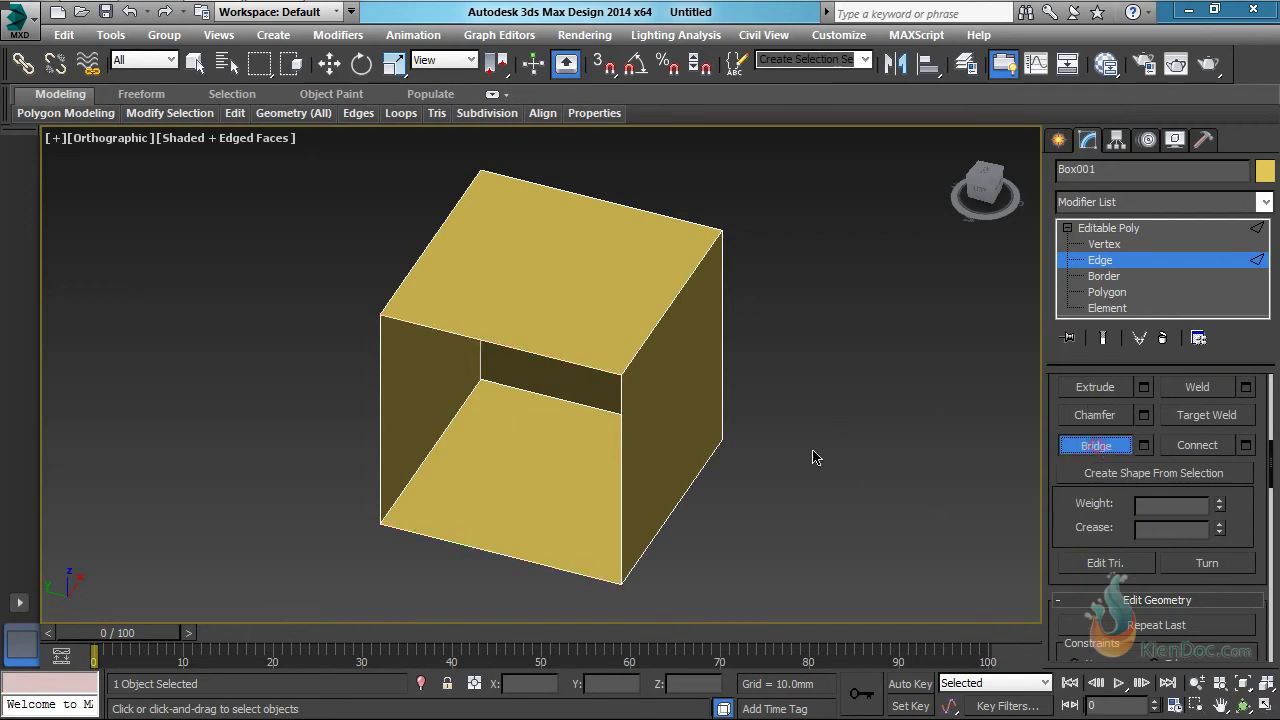
pyautogui.click(543, 358)
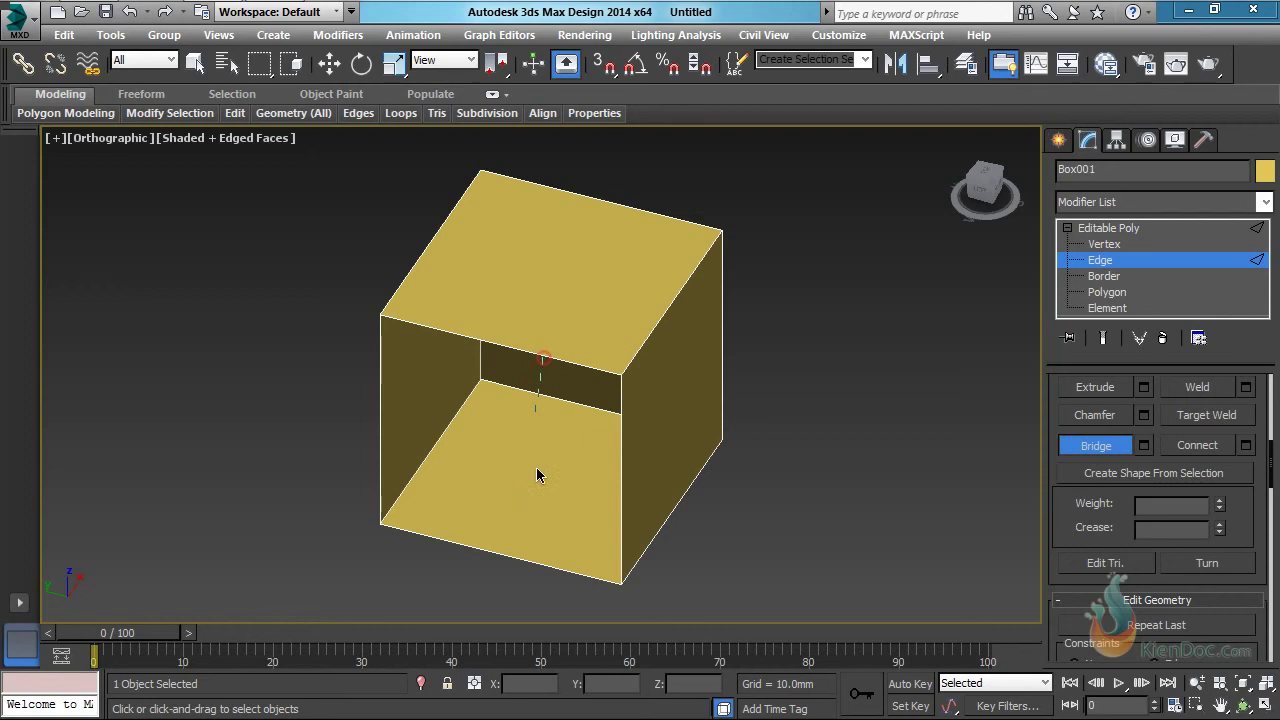
pyautogui.click(515, 561)
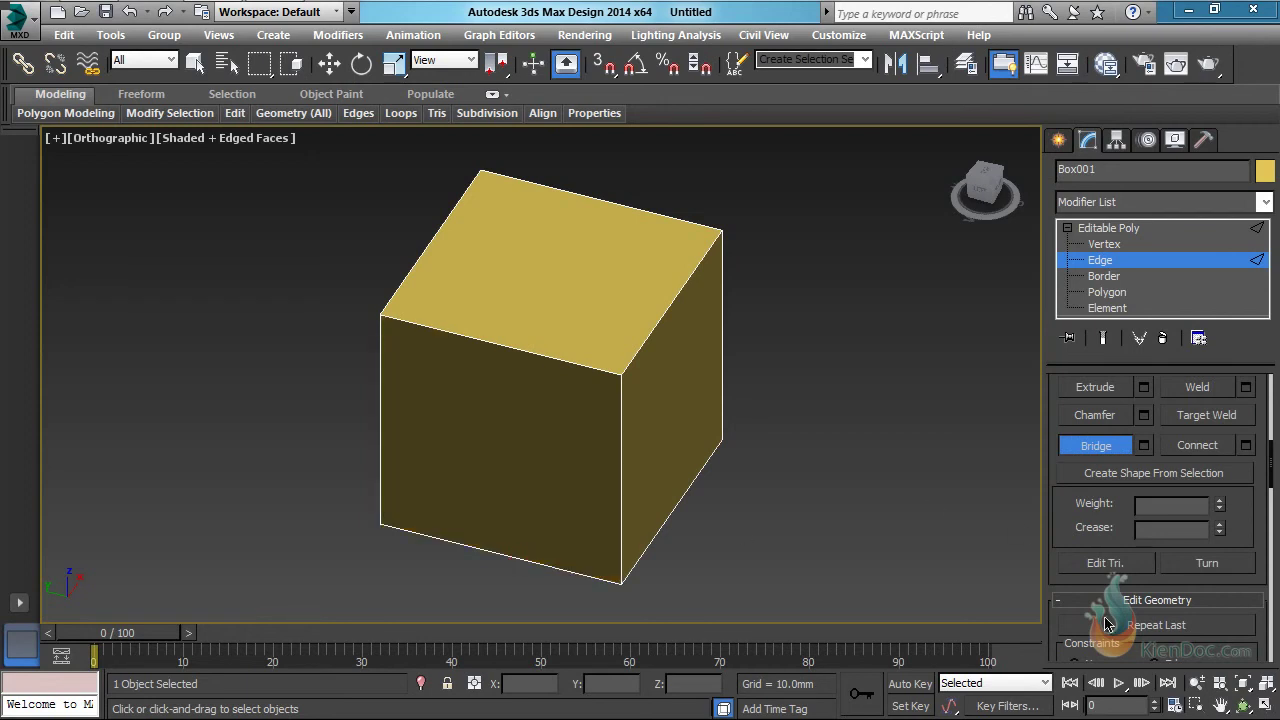
pyautogui.press('w')
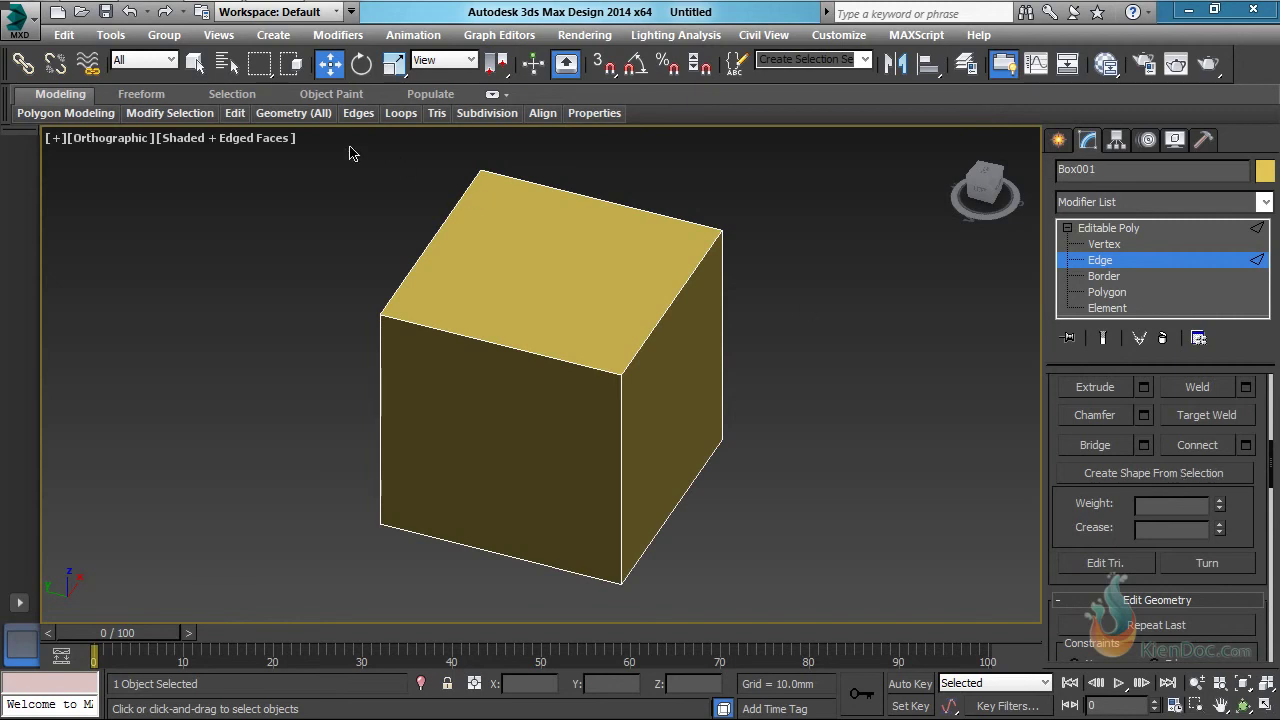
# Select all edges of the box and create a separate shape from them with the Linear shape type.
pyautogui.moveTo(323, 134); pyautogui.dragTo(845, 601)
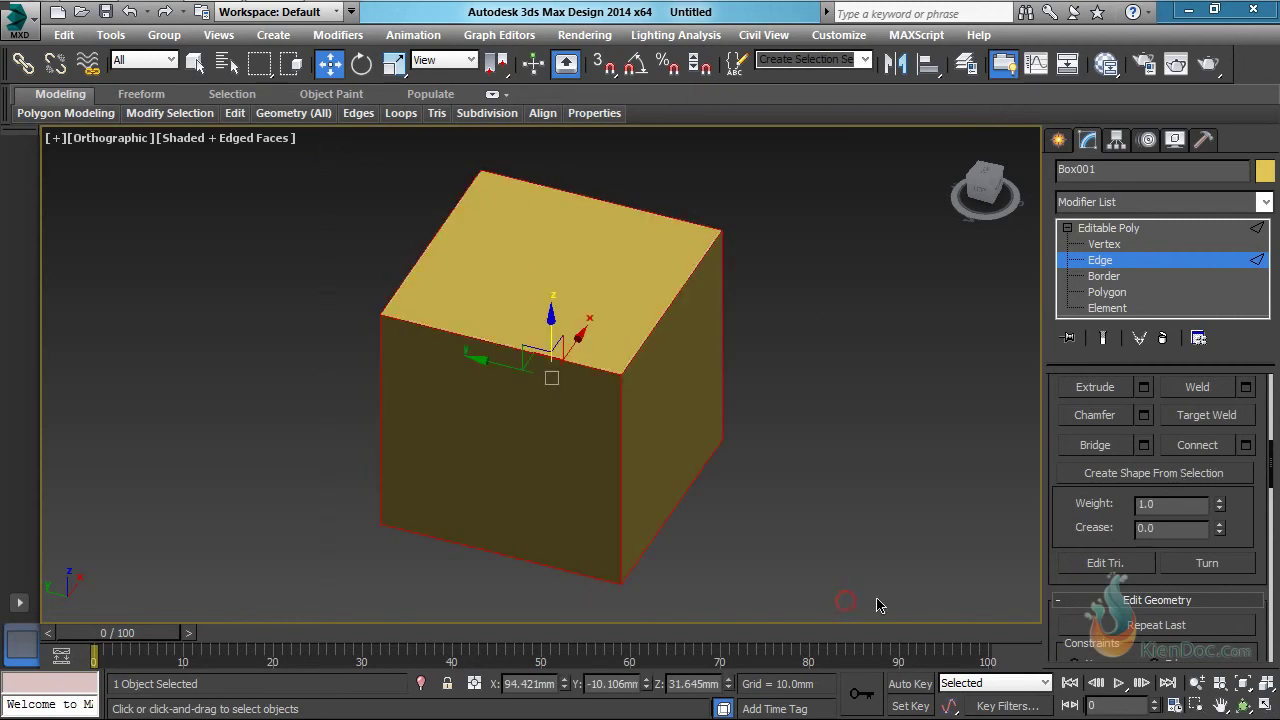
pyautogui.click(1160, 476)
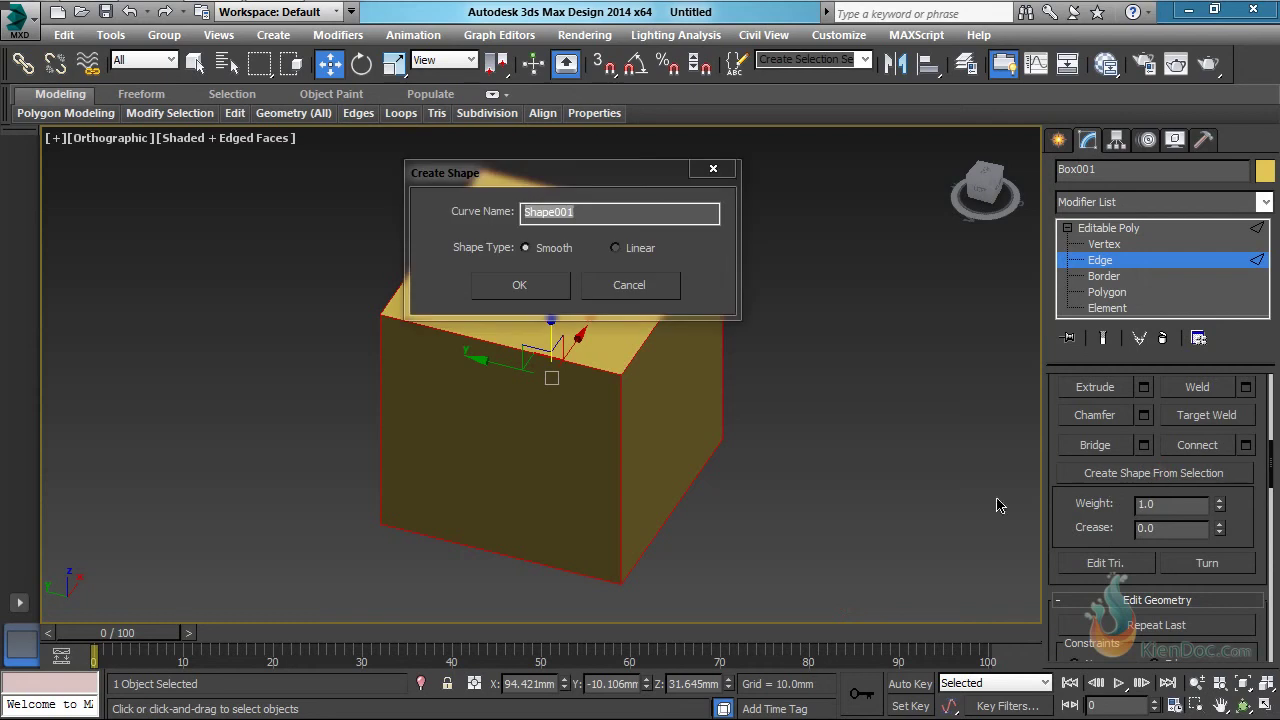
pyautogui.moveTo(575, 180); pyautogui.dragTo(875, 145)
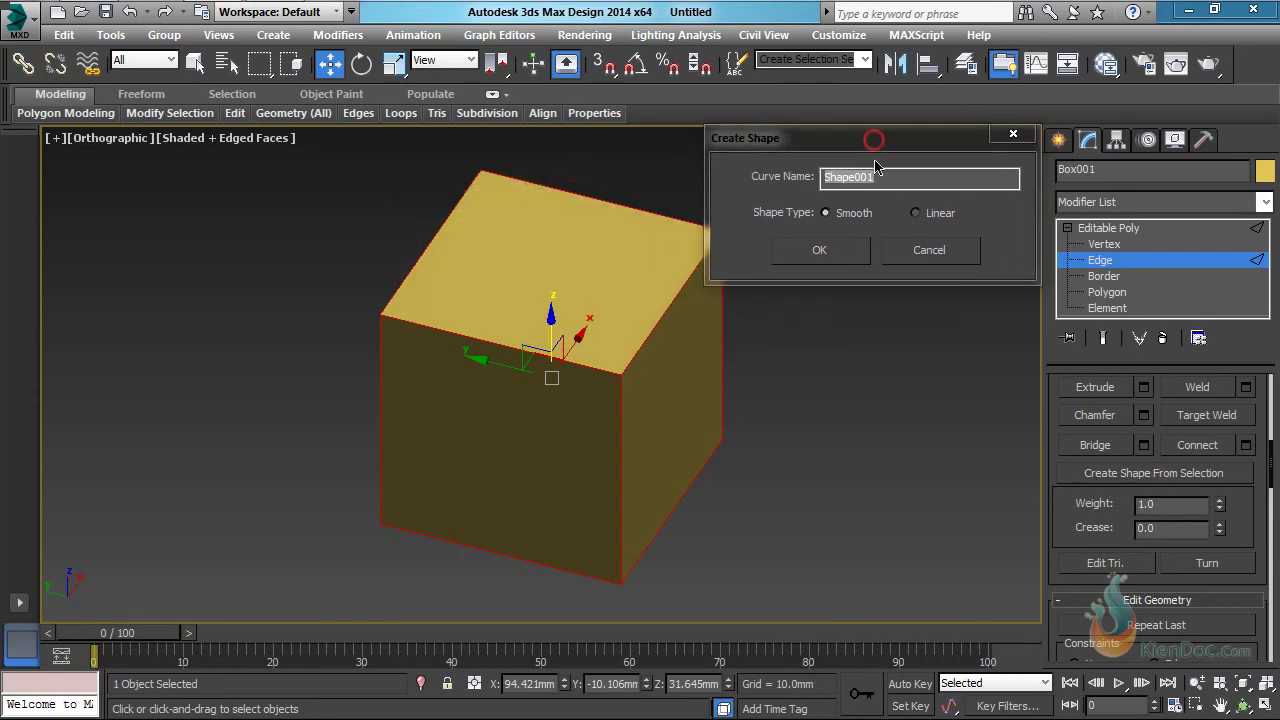
pyautogui.click(929, 214)
pyautogui.click(820, 250)
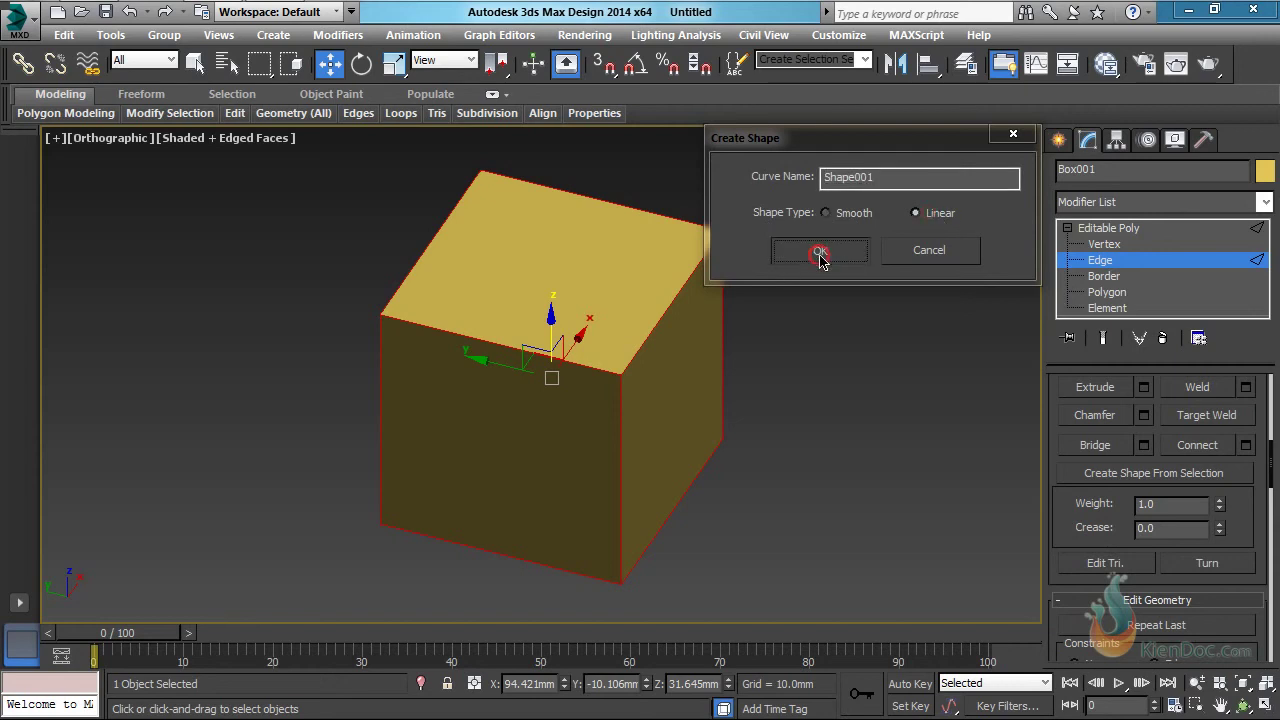
# Move the box about 96 mm in the negative Y direction away from the extracted wireframe shape, and select the shape for comparison.
pyautogui.click(1060, 142)
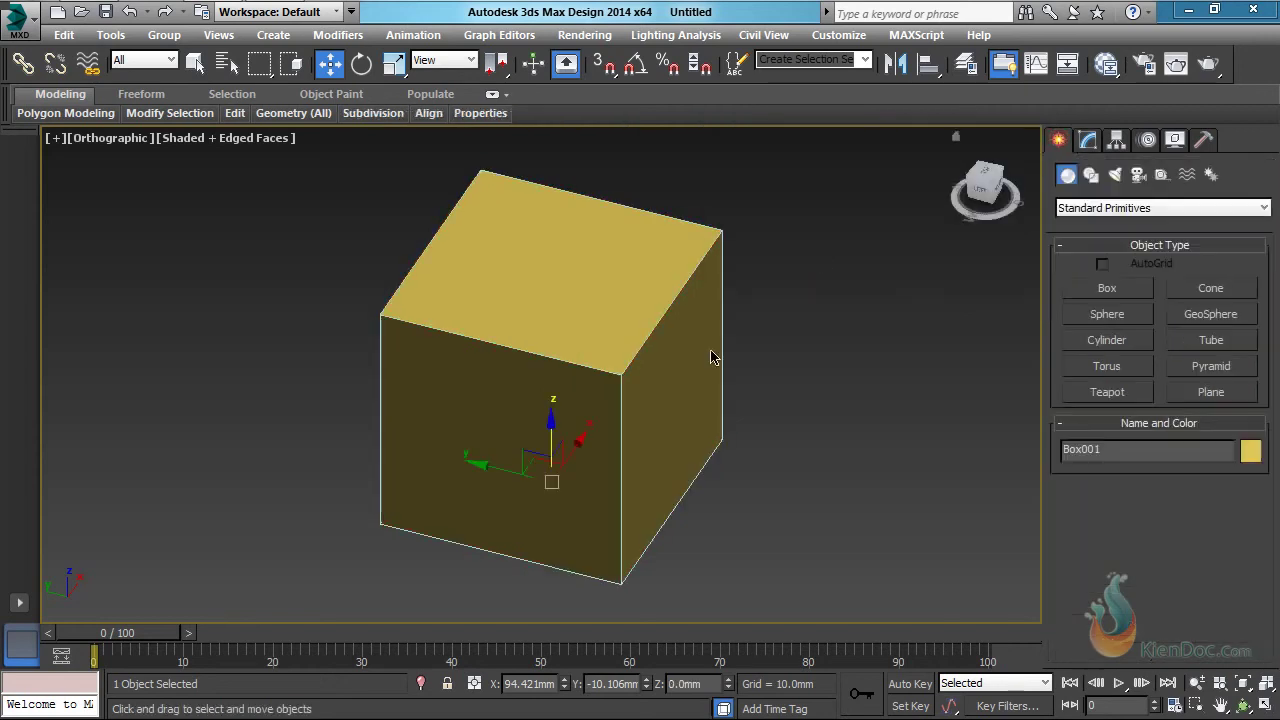
pyautogui.moveTo(491, 469); pyautogui.dragTo(849, 526)
pyautogui.moveTo(761, 412); pyautogui.dragTo(523, 382, button='middle')
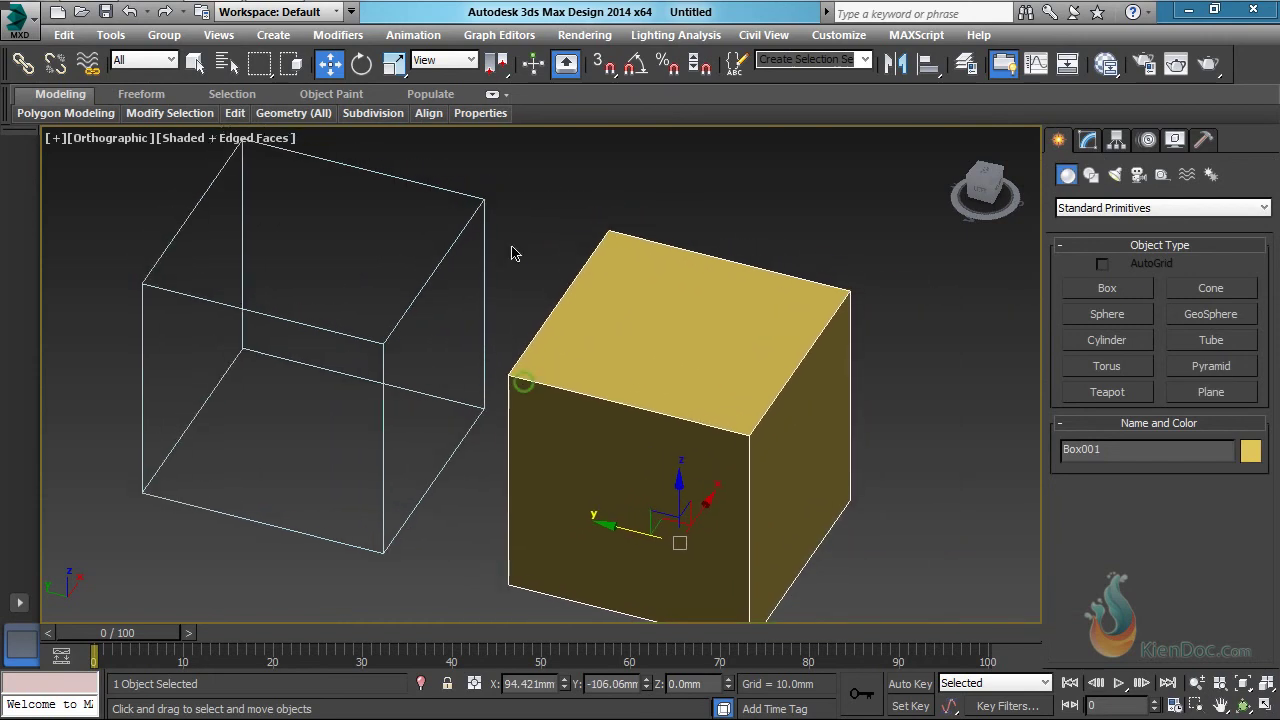
pyautogui.moveTo(518, 186); pyautogui.dragTo(423, 257)
pyautogui.moveTo(398, 283); pyautogui.dragTo(395, 296, button='middle')
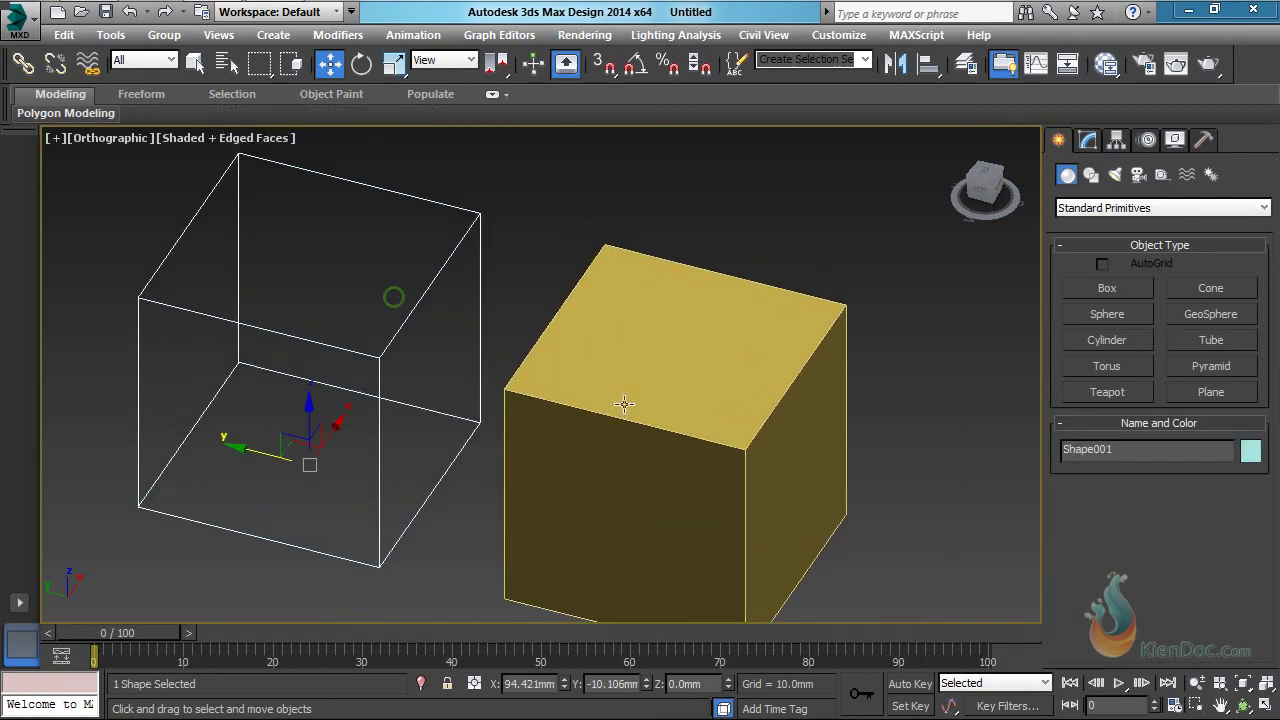
pyautogui.moveTo(982, 188); pyautogui.dragTo(1011, 189)
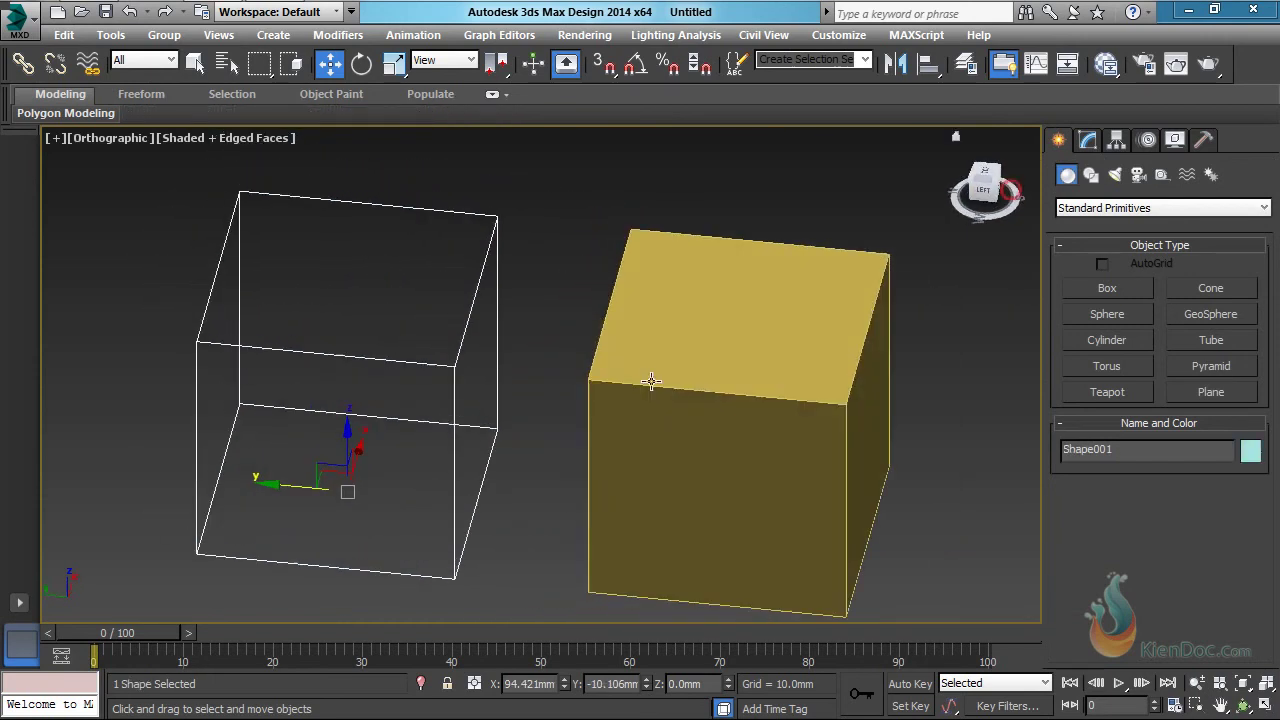
pyautogui.moveTo(605, 405); pyautogui.dragTo(599, 382, button='middle')
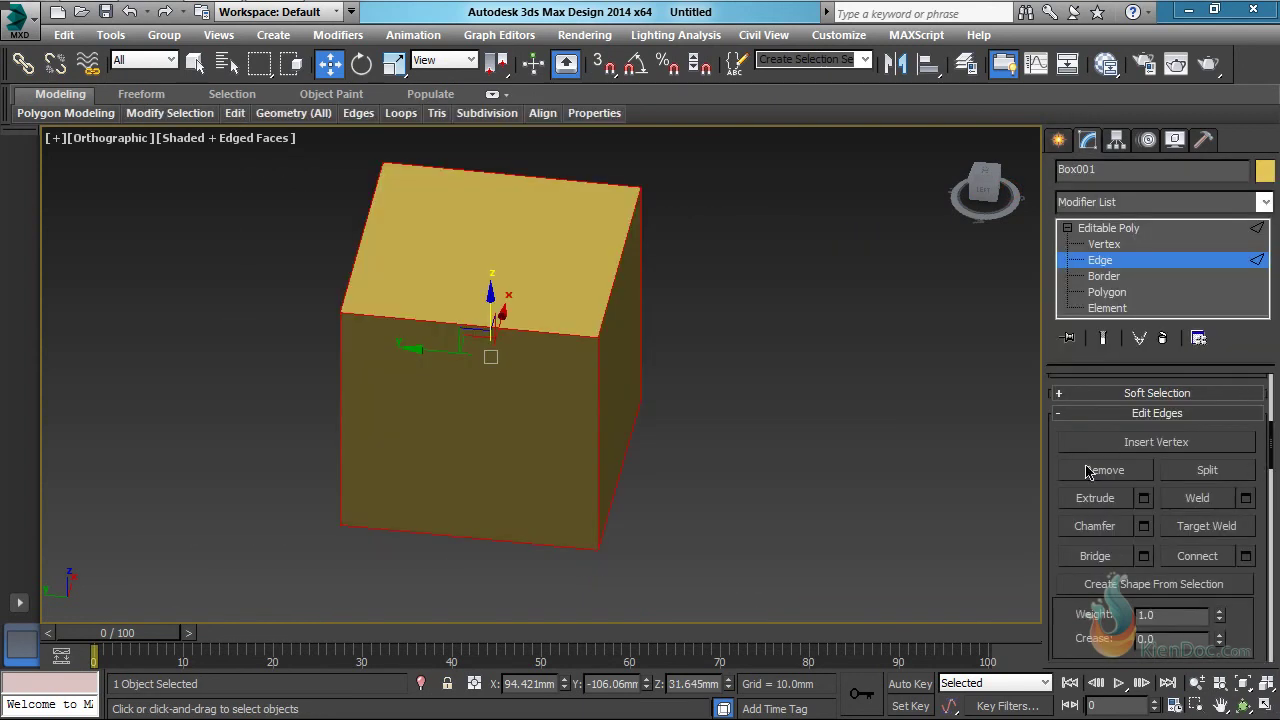
# Look through the Edit Geometry commands available for the box's edges, from Constraints to the slicing and alignment tools.
pyautogui.moveTo(1092, 630); pyautogui.dragTo(1044, 360)
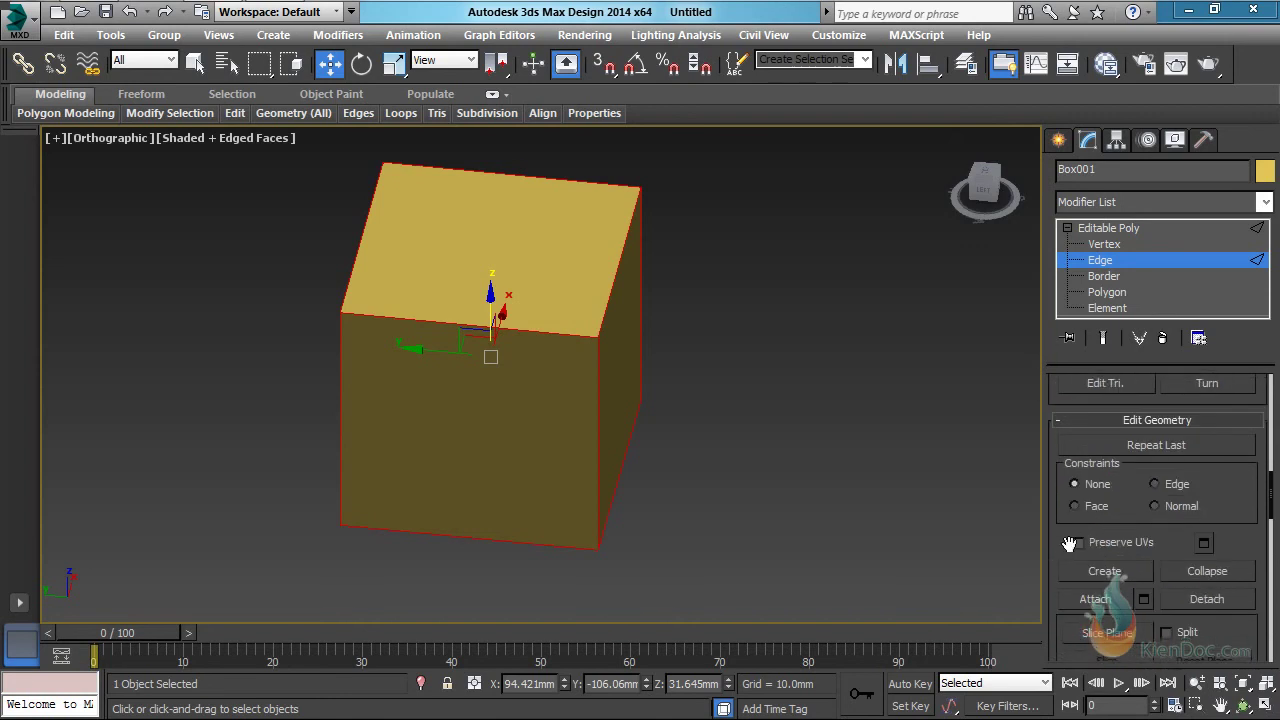
pyautogui.moveTo(1058, 548); pyautogui.dragTo(1060, 352)
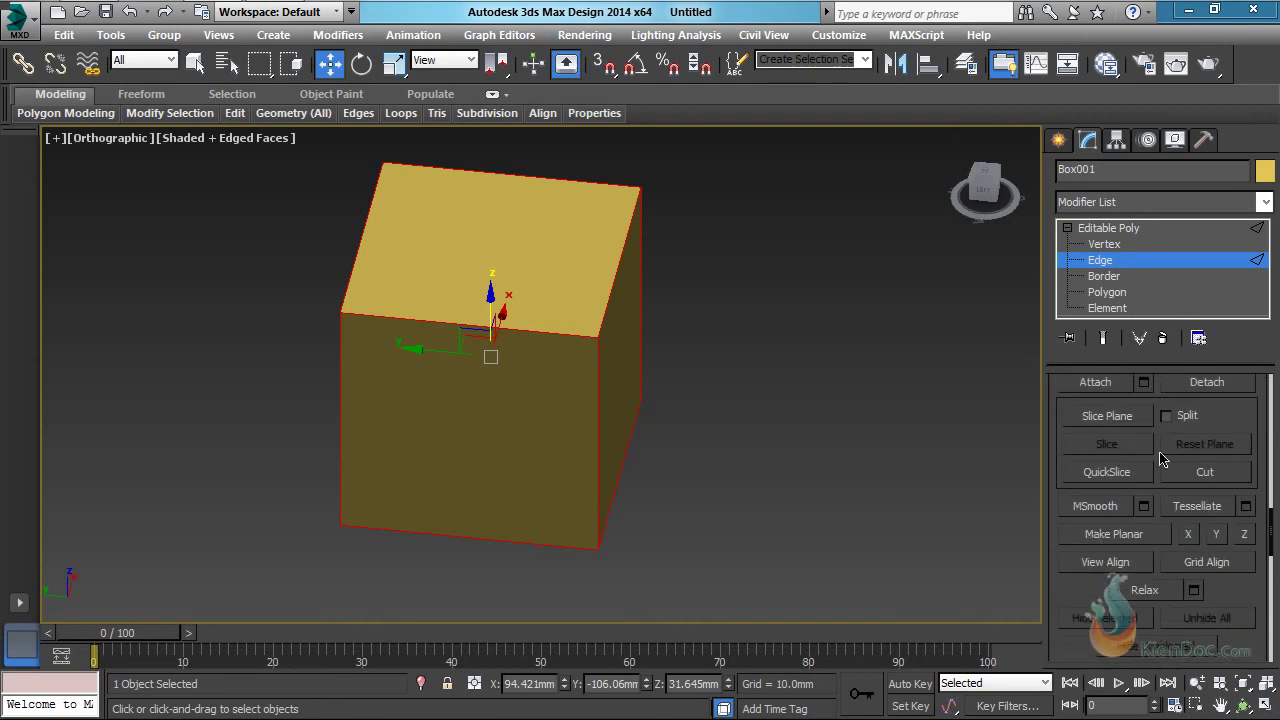
pyautogui.moveTo(1058, 418); pyautogui.dragTo(1057, 494)
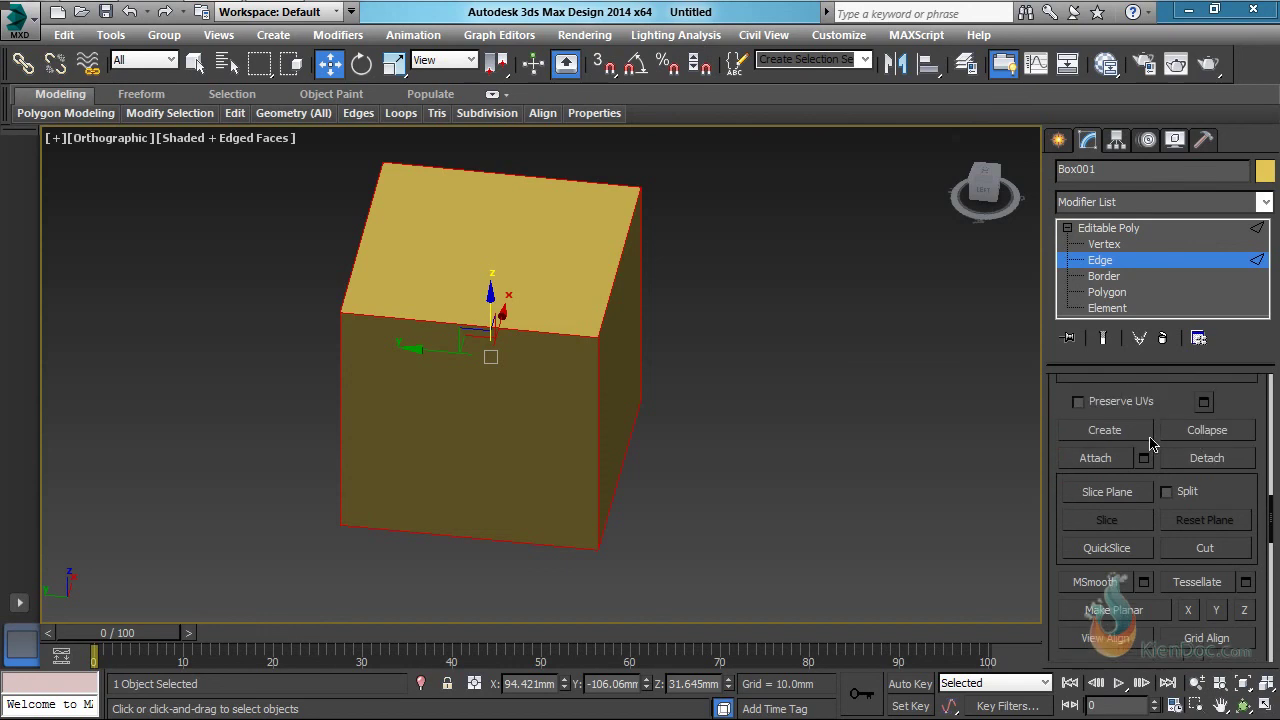